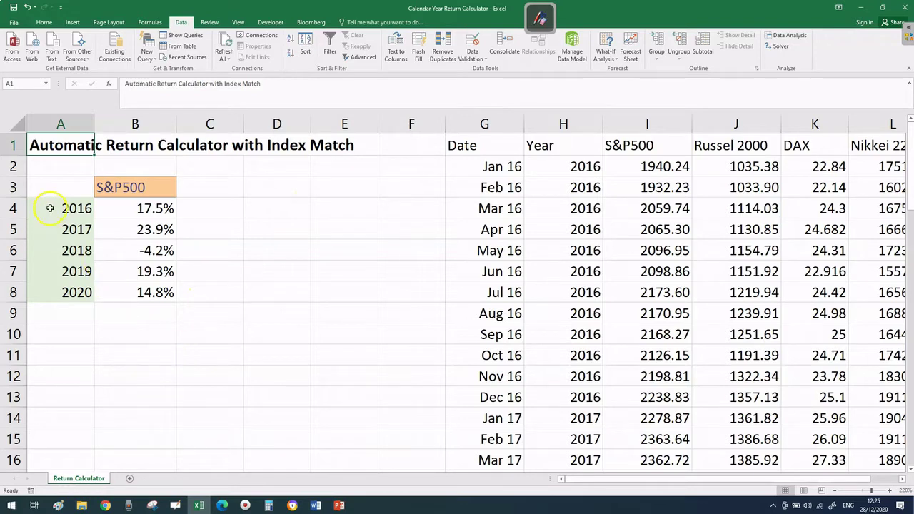
Step: Highlight the 2016–2020 years and B4:B8 returns, then switch B3 through Russel 2000, DAX and Nikkei 225
{"action": "left_click_drag", "start_coordinate": [50, 210], "coordinate": [43, 286]}
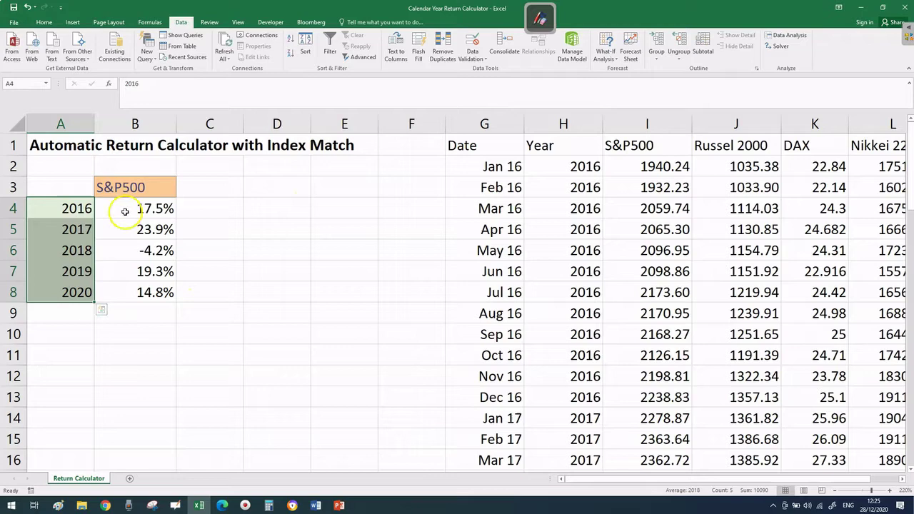
{"action": "left_click_drag", "start_coordinate": [119, 209], "coordinate": [114, 291]}
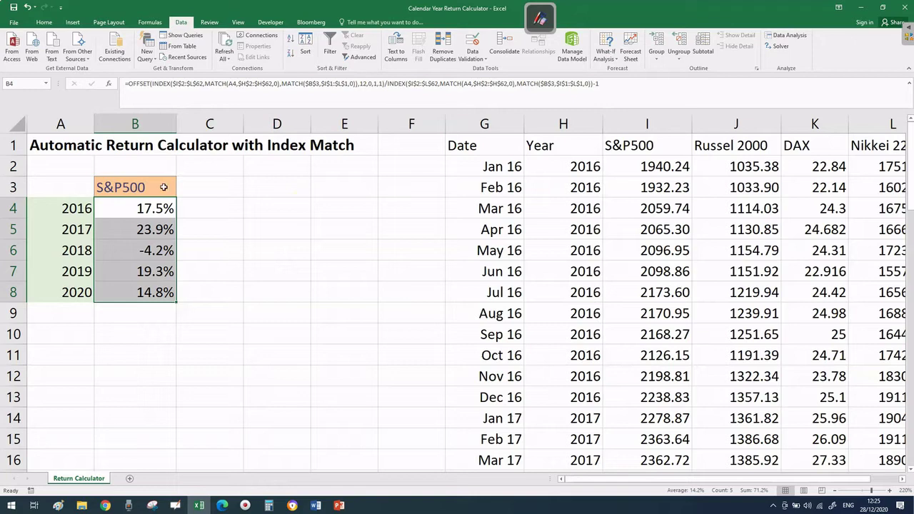
{"action": "left_click", "coordinate": [163, 187]}
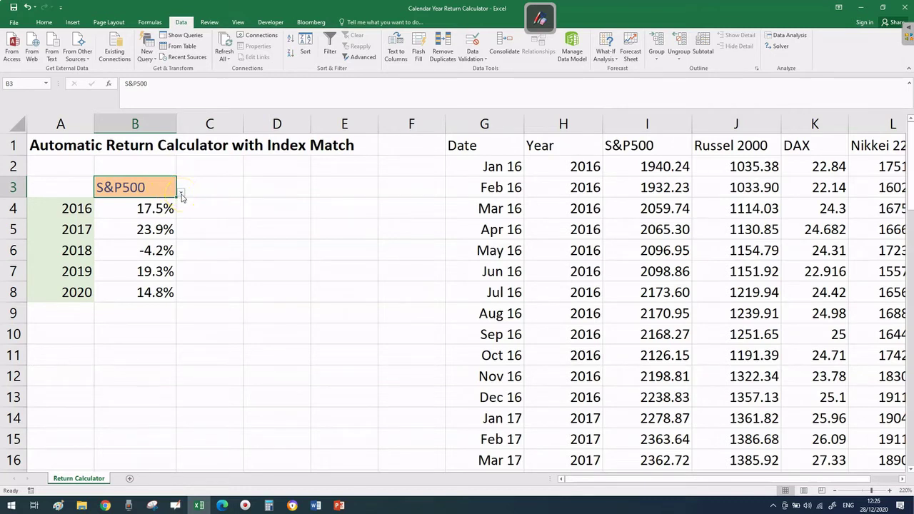
{"action": "left_click", "coordinate": [181, 195]}
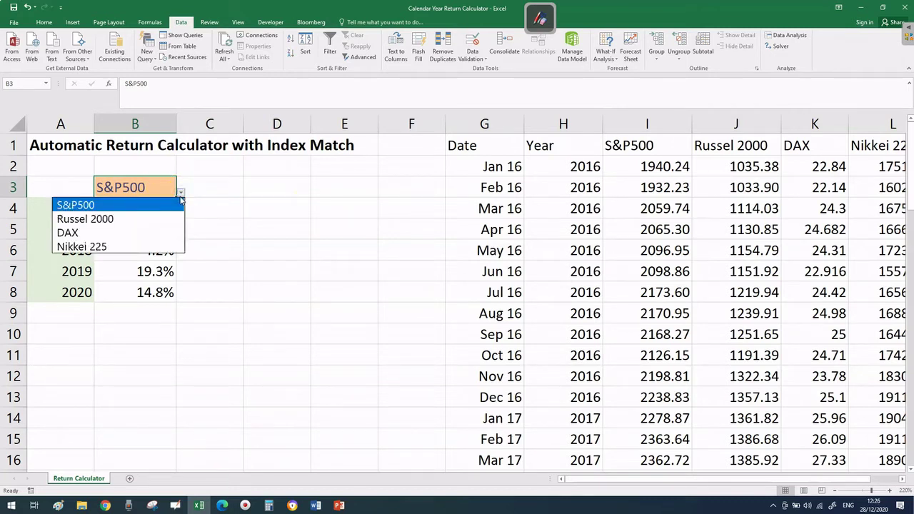
{"action": "left_click", "coordinate": [124, 220]}
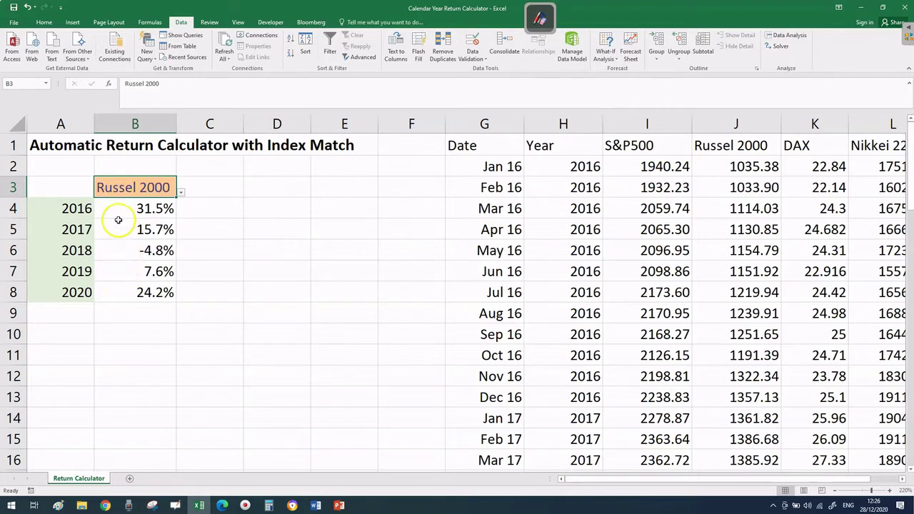
{"action": "left_click", "coordinate": [181, 192]}
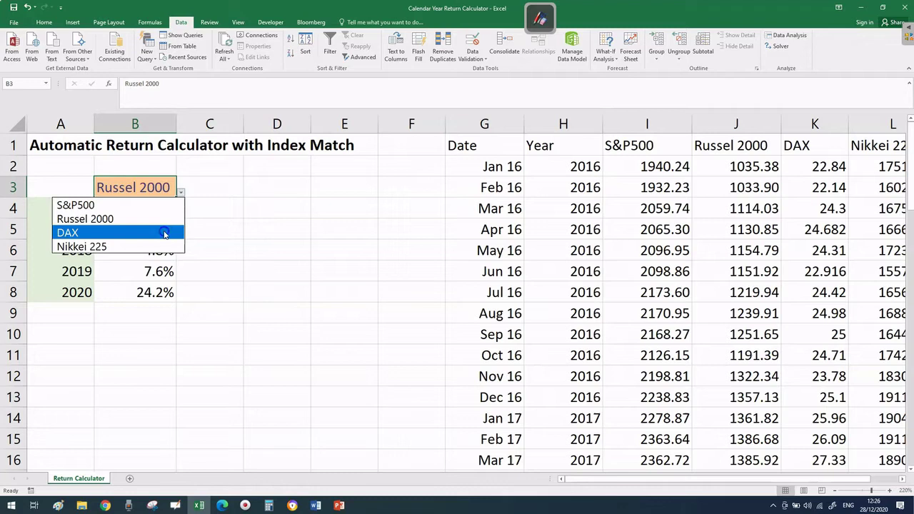
{"action": "left_click", "coordinate": [165, 233]}
{"action": "left_click", "coordinate": [182, 193]}
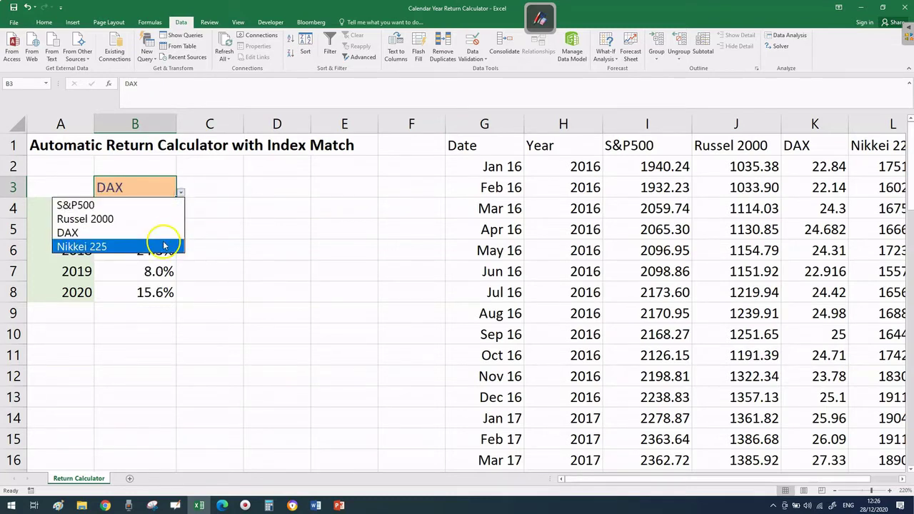
{"action": "left_click", "coordinate": [160, 246]}
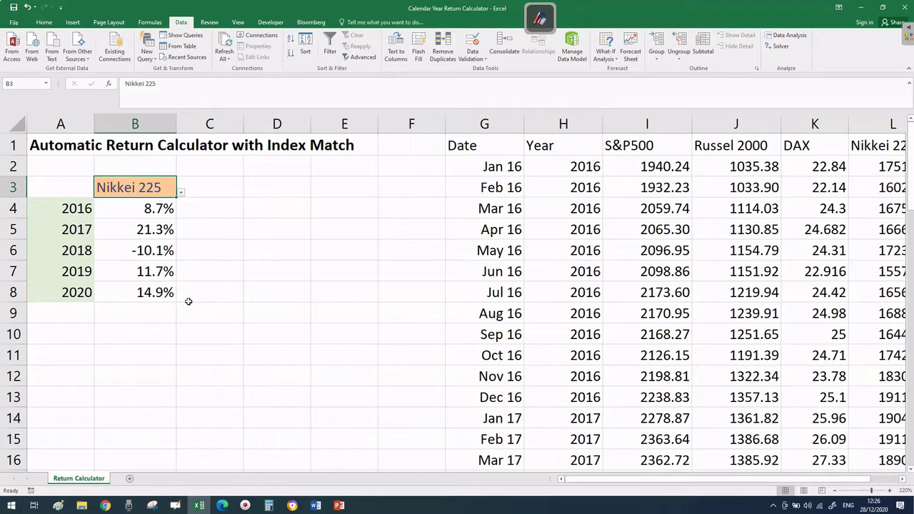
Step: Set the B3 index back to S&P500 and deselect the cell
{"action": "left_click", "coordinate": [292, 255]}
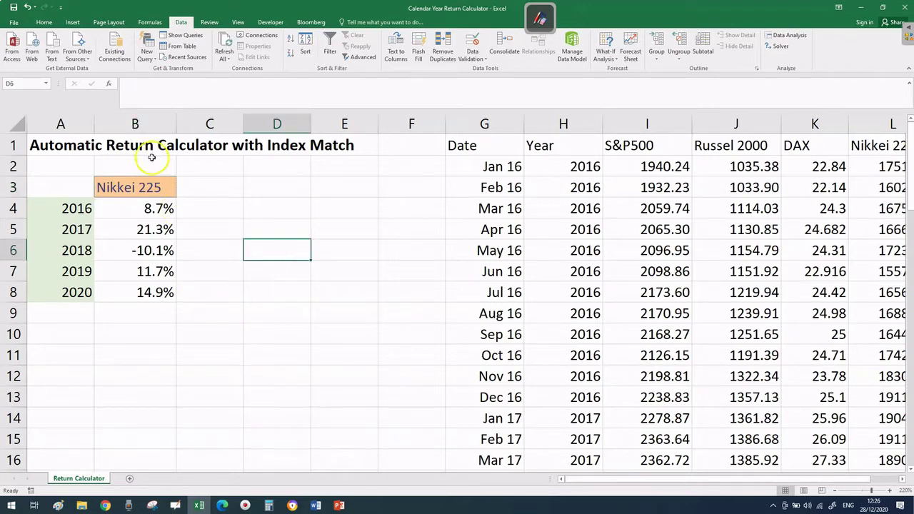
{"action": "left_click", "coordinate": [170, 183]}
{"action": "left_click", "coordinate": [181, 192]}
{"action": "left_click", "coordinate": [107, 205]}
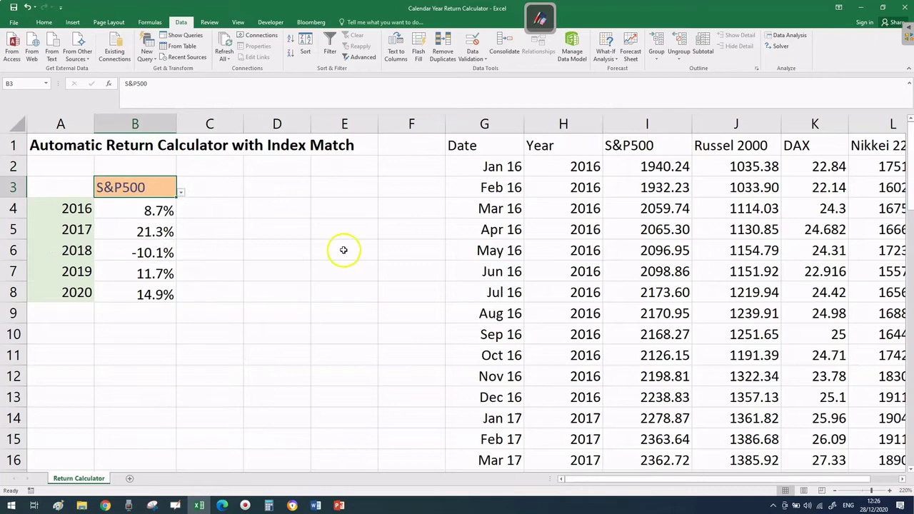
{"action": "left_click", "coordinate": [345, 257]}
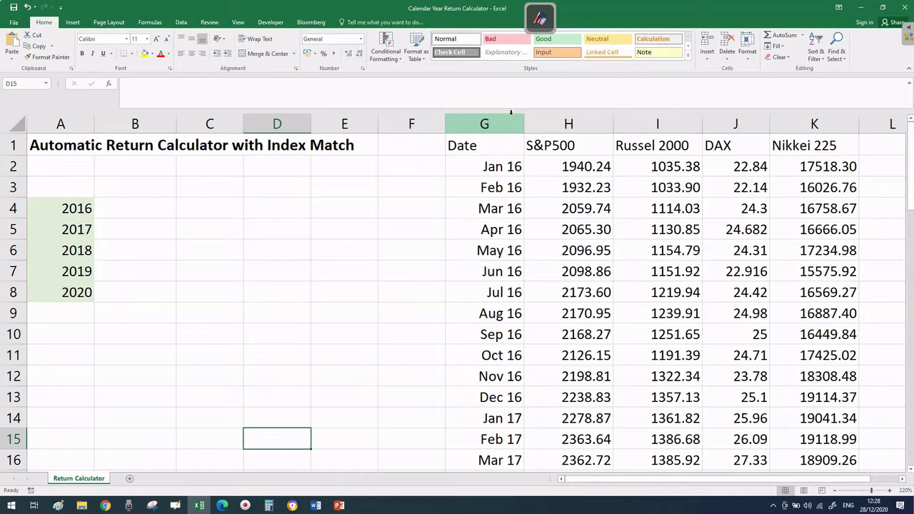
Step: Select the S&P500, Russel 2000, DAX and Nikkei 225 price column headers H to K
{"action": "left_click", "coordinate": [559, 122]}
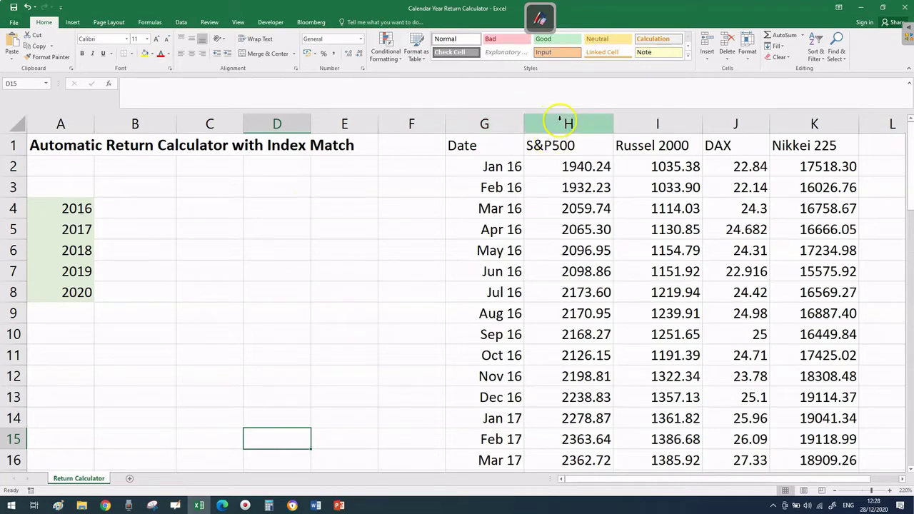
{"action": "left_click", "coordinate": [657, 123]}
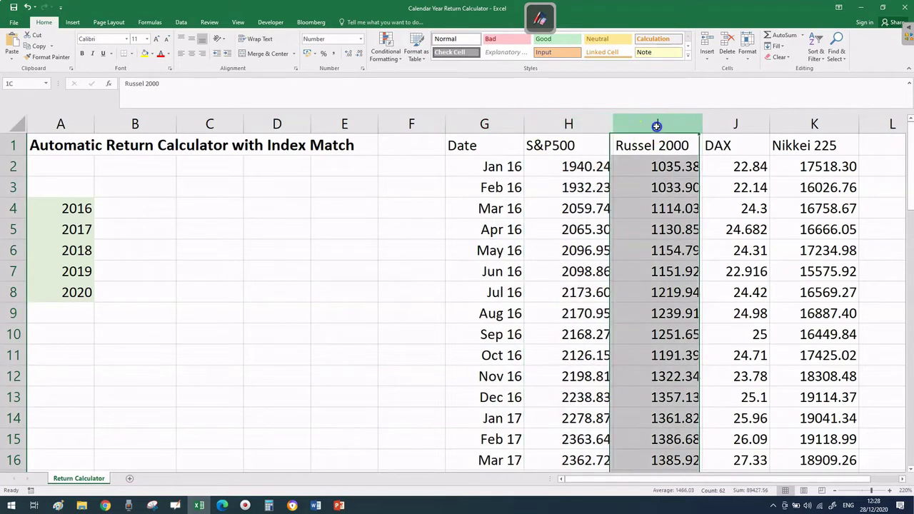
{"action": "left_click", "coordinate": [747, 117]}
{"action": "left_click", "coordinate": [810, 122]}
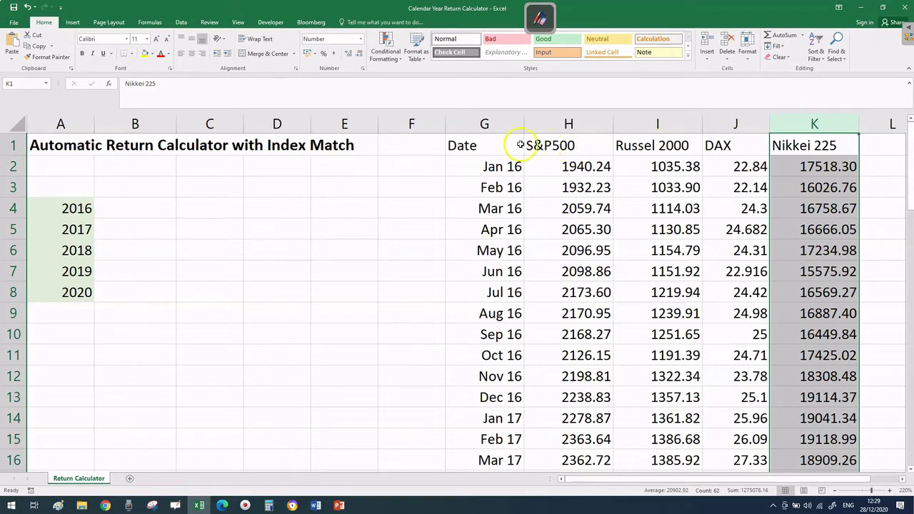
Step: Inspect the monthly dates in column G from January 2016 down to 24/12/2020 and back
{"action": "left_click", "coordinate": [478, 166]}
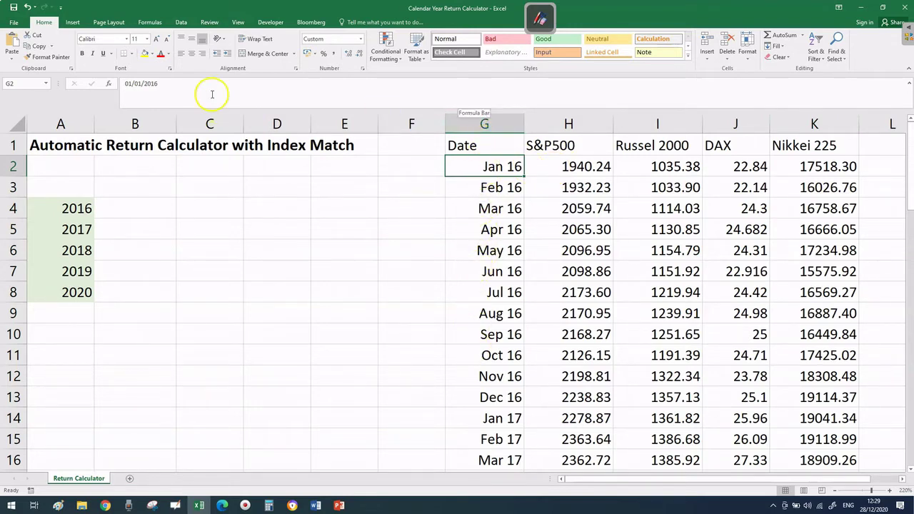
{"action": "left_click", "coordinate": [491, 187]}
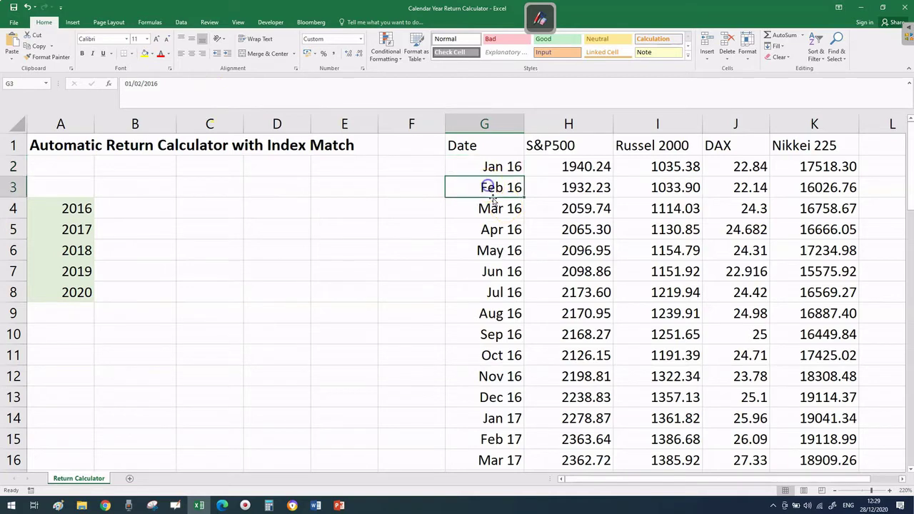
{"action": "left_click", "coordinate": [493, 202]}
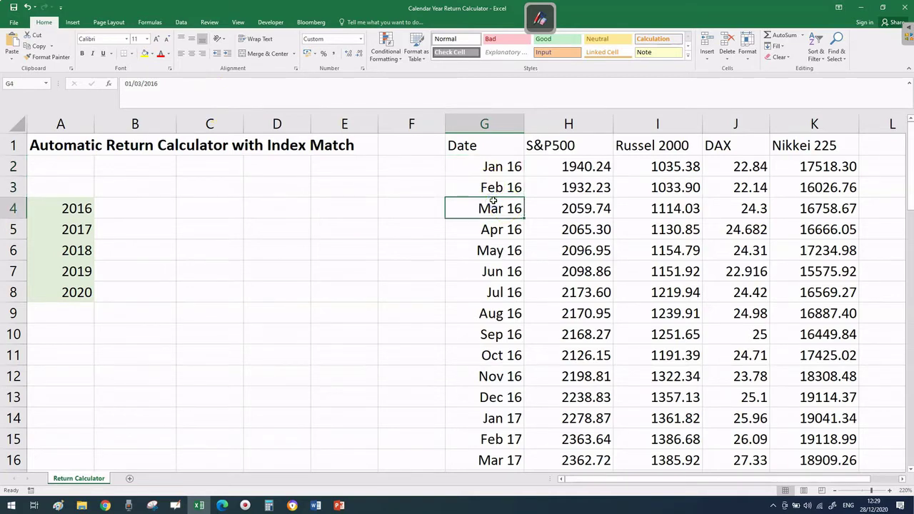
{"action": "key", "text": "ctrl+Down"}
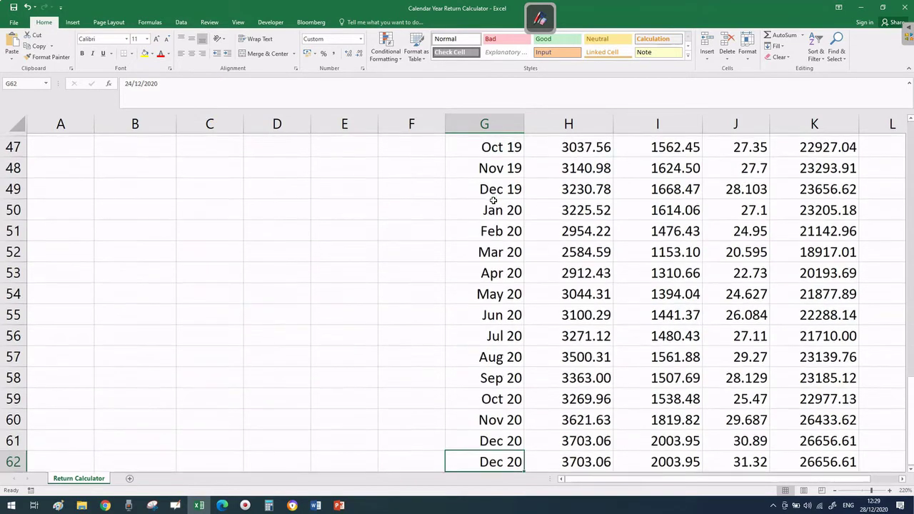
{"action": "key", "text": "Up"}
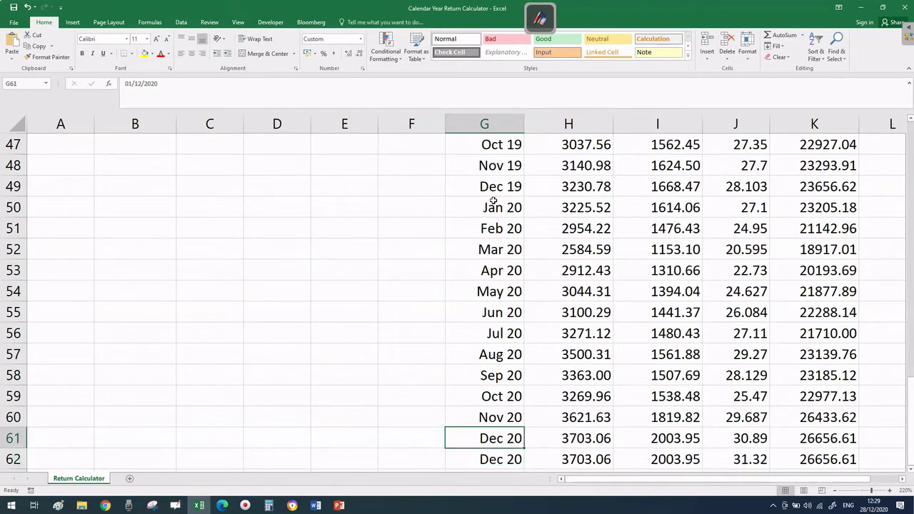
{"action": "key", "text": "Down"}
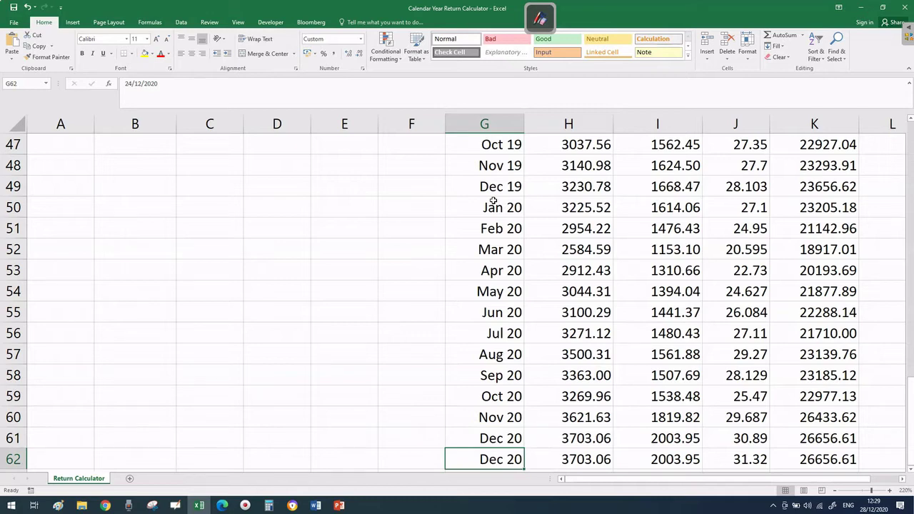
{"action": "key", "text": "ctrl+Up"}
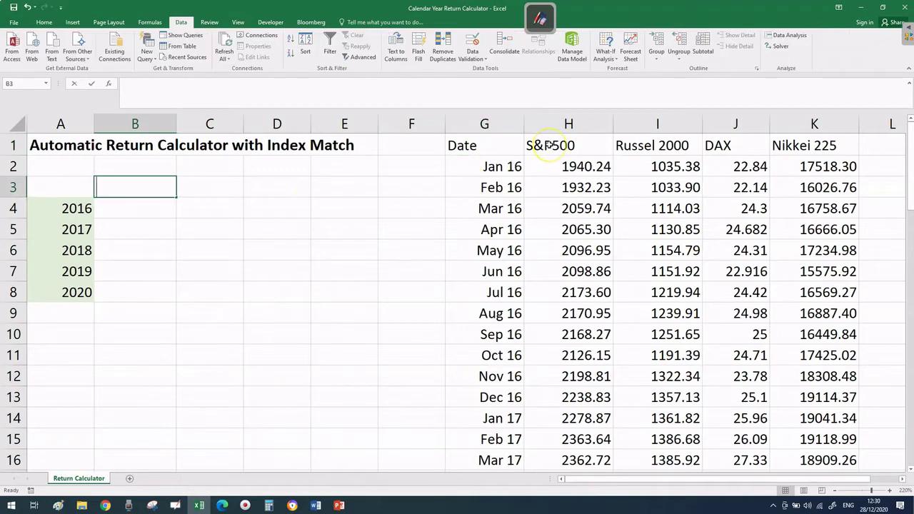
Step: Enter the label 'Index' and return to cell B3
{"action": "type", "text": "Index"}
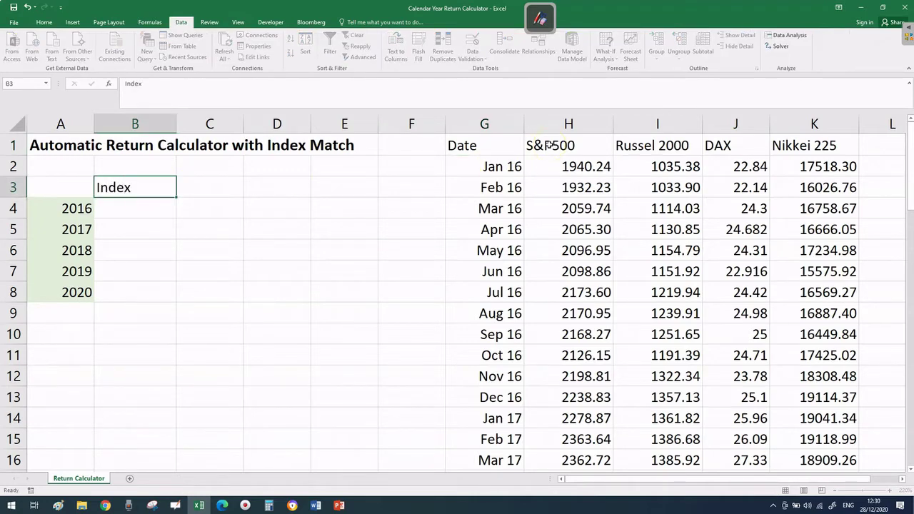
{"action": "key", "text": "Return"}
{"action": "key", "text": "Up"}
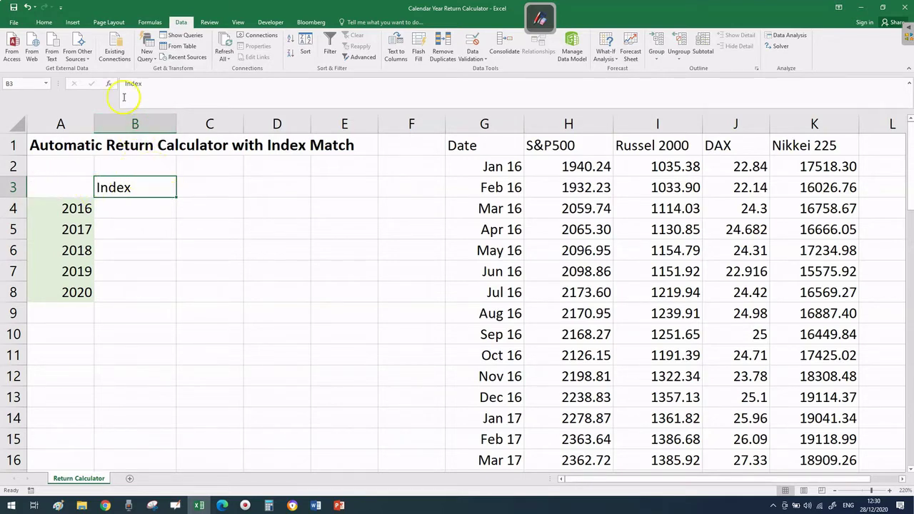
Step: Give B3 List data validation with an in-cell dropdown sourced from the index headers H1:K1
{"action": "left_click", "coordinate": [479, 60]}
{"action": "left_click", "coordinate": [477, 68]}
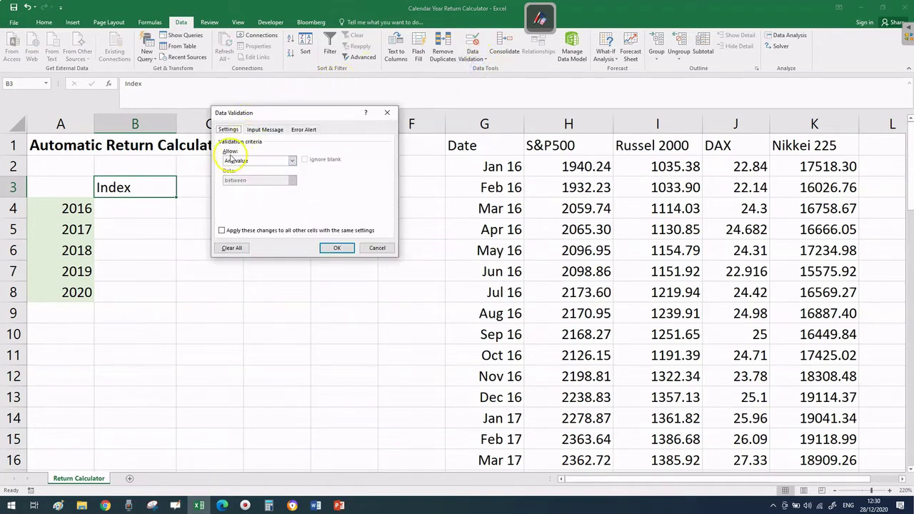
{"action": "left_click", "coordinate": [293, 161]}
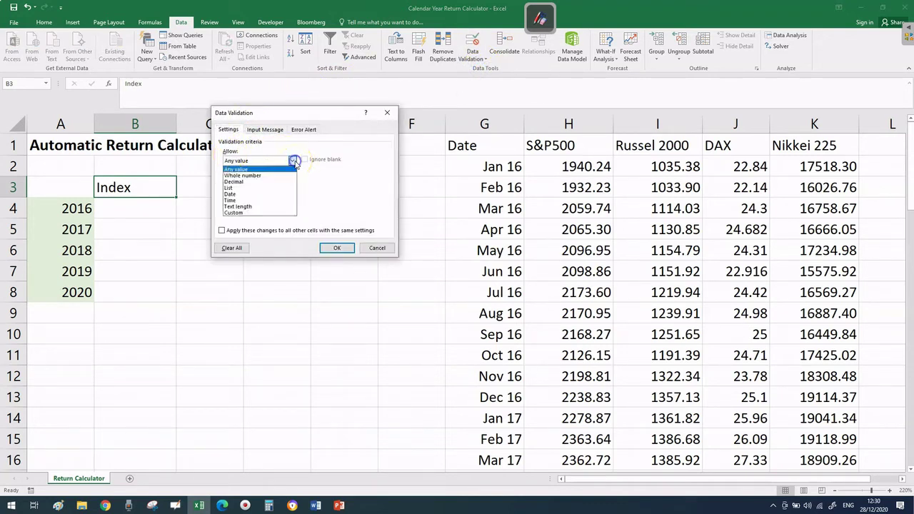
{"action": "left_click", "coordinate": [267, 187]}
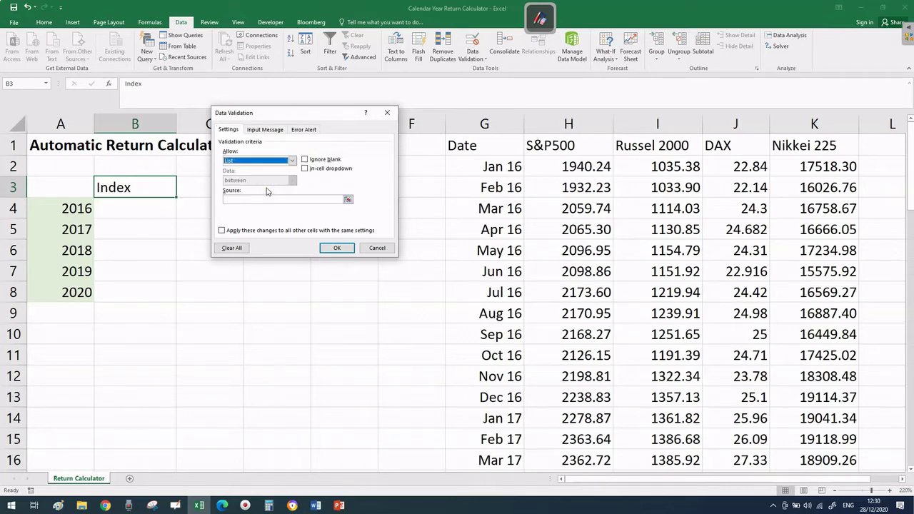
{"action": "left_click", "coordinate": [315, 159]}
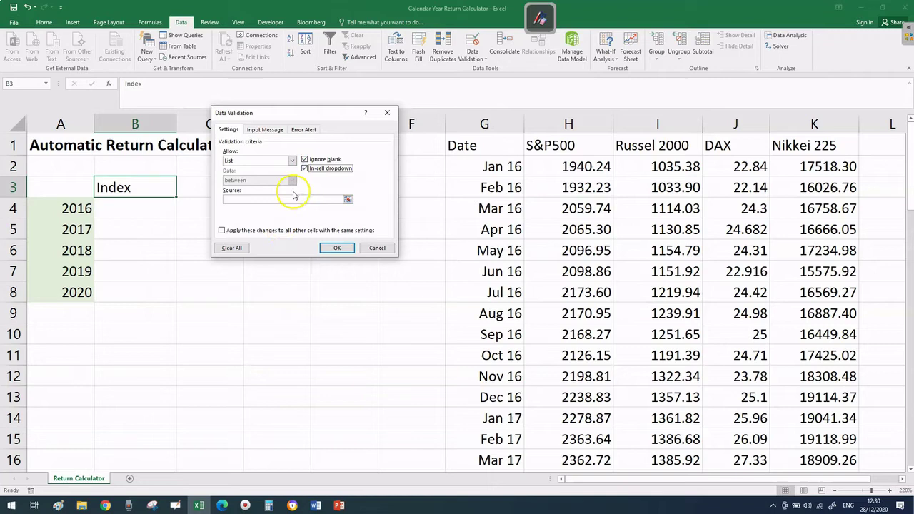
{"action": "left_click", "coordinate": [305, 169]}
{"action": "left_click", "coordinate": [348, 199]}
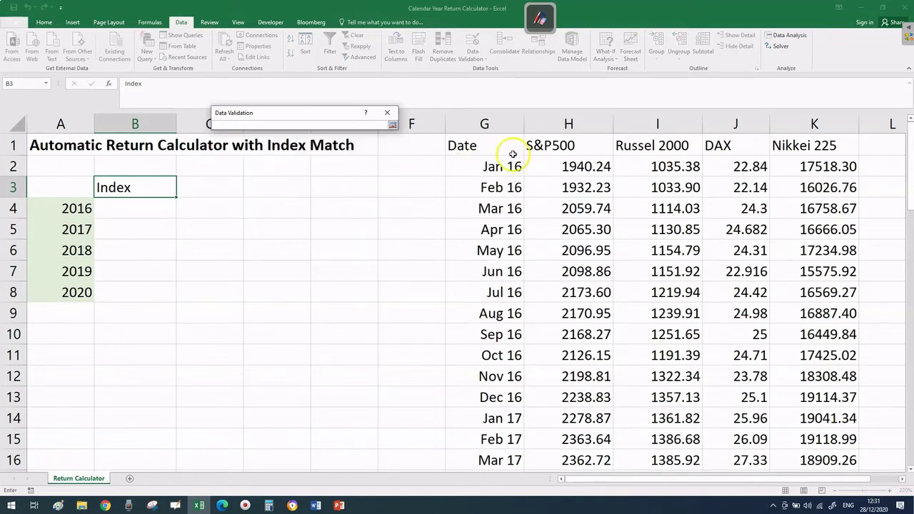
{"action": "left_click", "coordinate": [593, 148]}
{"action": "left_click_drag", "start_coordinate": [593, 148], "coordinate": [826, 143]}
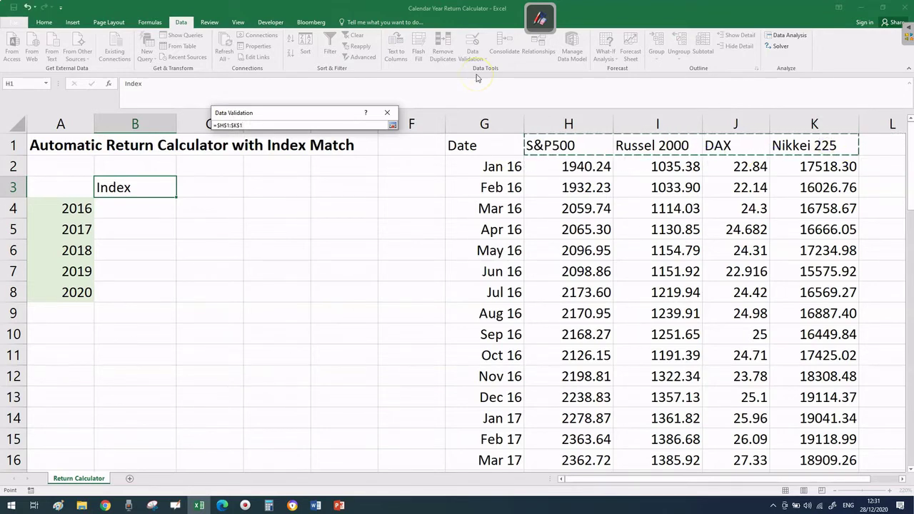
{"action": "key", "text": "Return"}
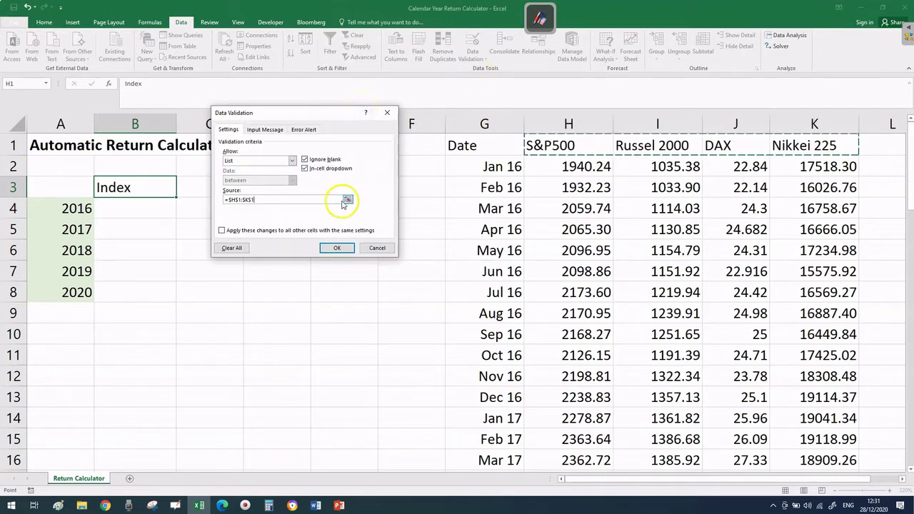
{"action": "left_click", "coordinate": [334, 250]}
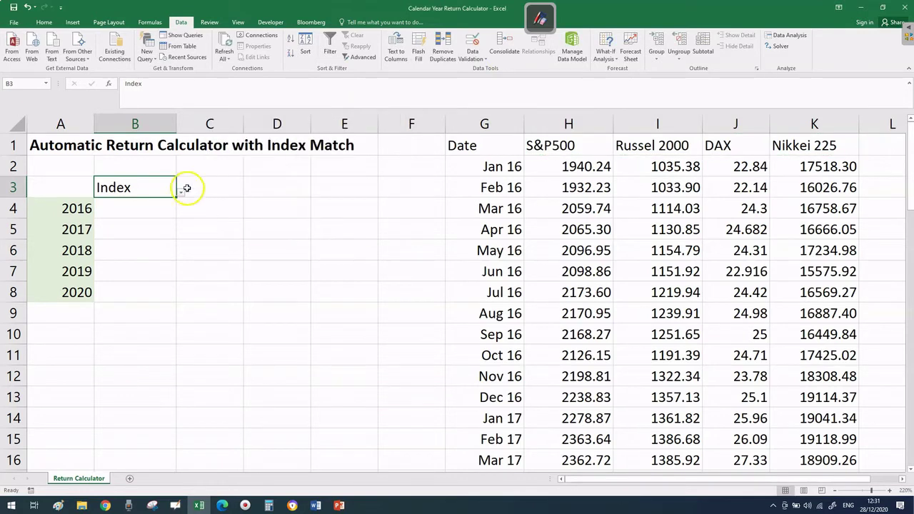
Step: Test the B3 dropdown by picking S&P500, Russel 2000, DAX and Nikkei 225 in turn
{"action": "left_click", "coordinate": [185, 193]}
{"action": "left_click", "coordinate": [171, 190]}
{"action": "left_click", "coordinate": [181, 193]}
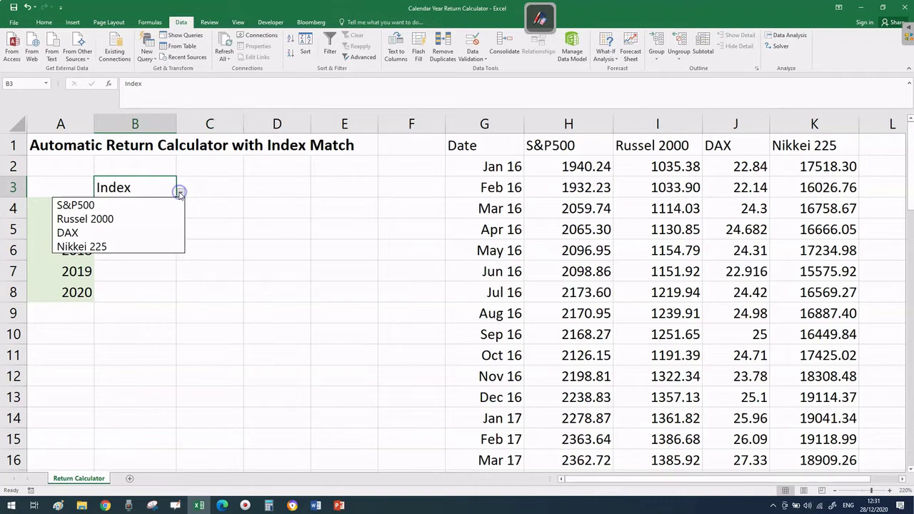
{"action": "left_click", "coordinate": [175, 206]}
{"action": "left_click", "coordinate": [181, 192]}
{"action": "left_click", "coordinate": [178, 216]}
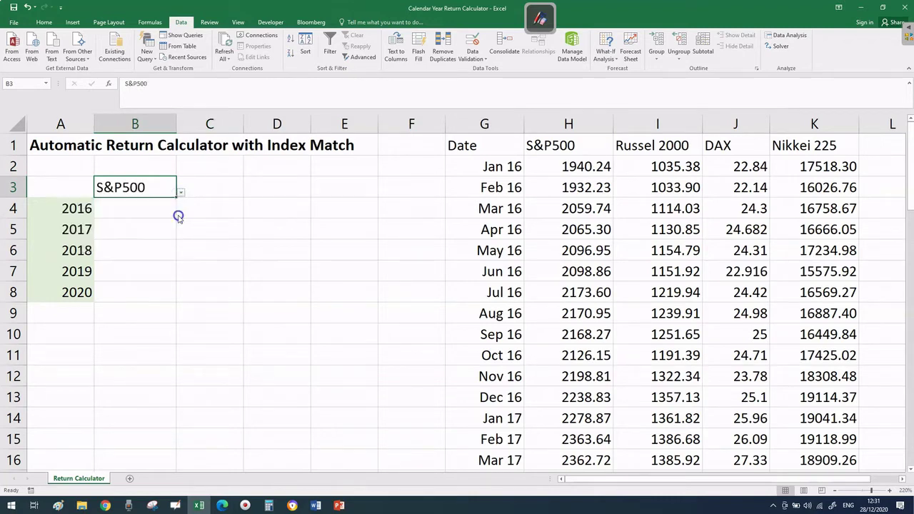
{"action": "left_click", "coordinate": [181, 193]}
{"action": "left_click", "coordinate": [177, 233]}
{"action": "left_click", "coordinate": [181, 192]}
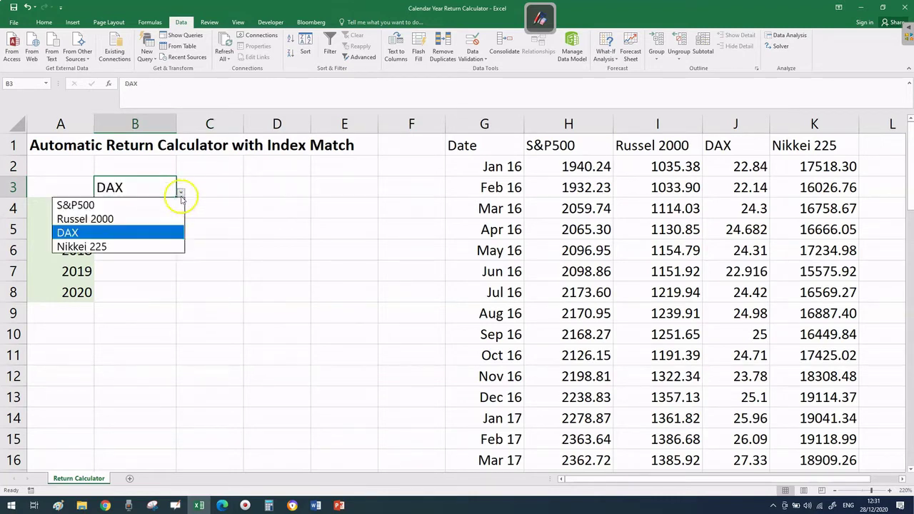
{"action": "left_click", "coordinate": [173, 247]}
{"action": "left_click", "coordinate": [182, 193]}
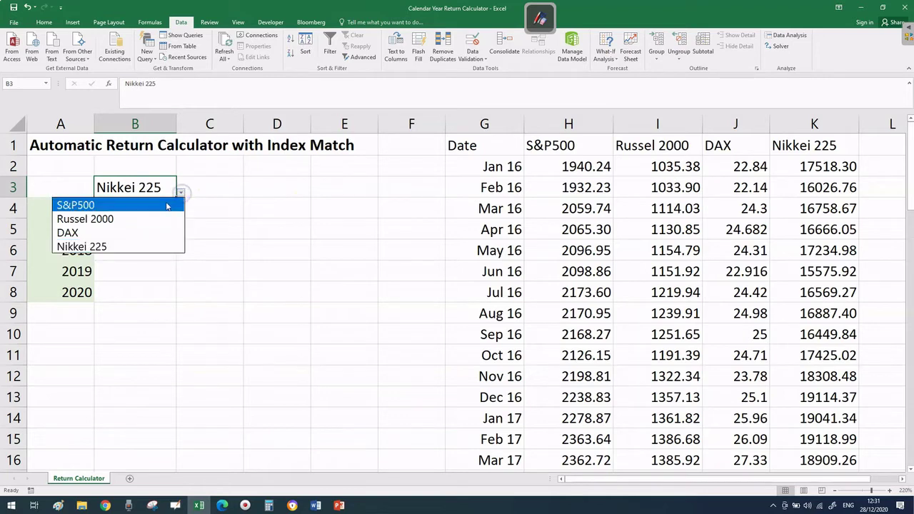
{"action": "left_click", "coordinate": [167, 204]}
{"action": "left_click", "coordinate": [211, 224]}
{"action": "left_click", "coordinate": [114, 205]}
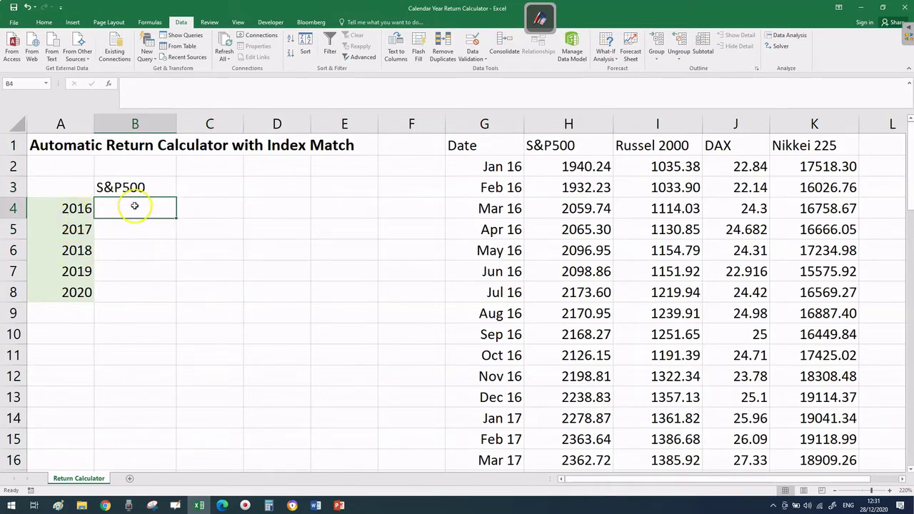
{"action": "left_click_drag", "start_coordinate": [134, 205], "coordinate": [135, 282]}
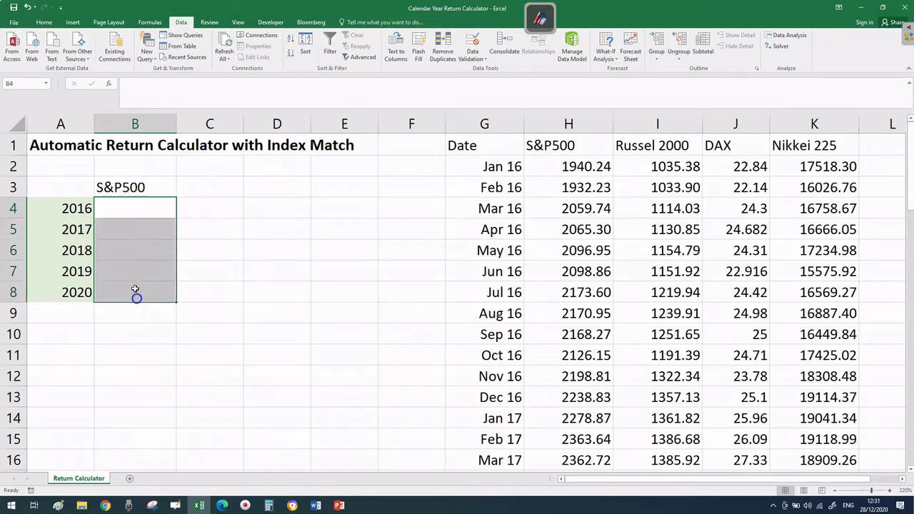
{"action": "left_click", "coordinate": [130, 210]}
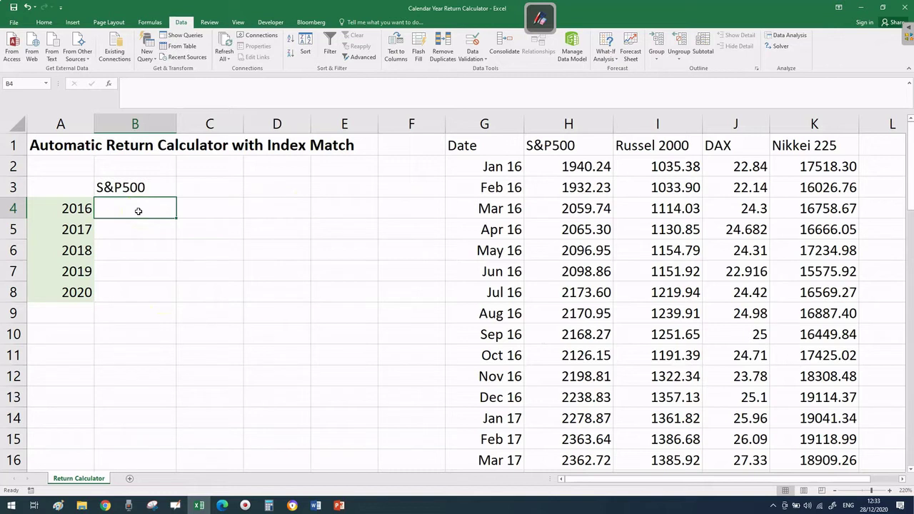
{"action": "left_click", "coordinate": [578, 165]}
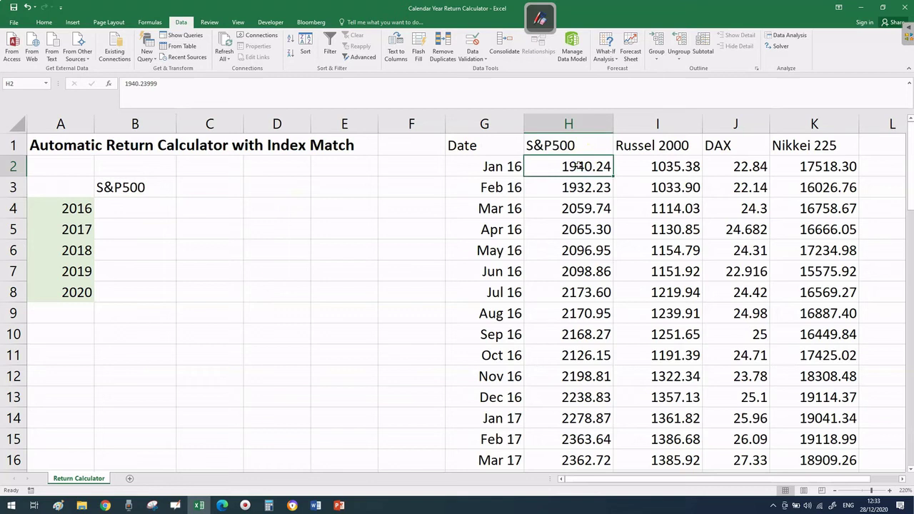
{"action": "left_click", "coordinate": [565, 414]}
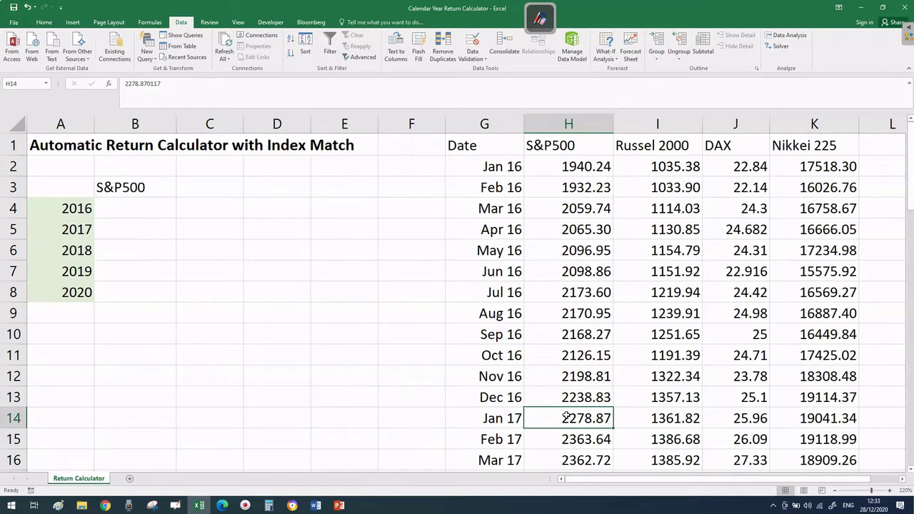
{"action": "left_click", "coordinate": [560, 418]}
{"action": "left_click", "coordinate": [567, 165]}
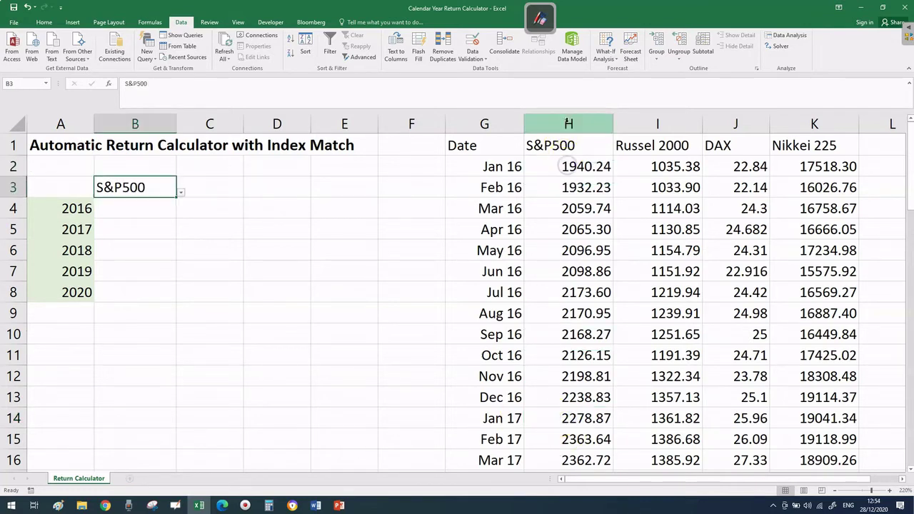
{"action": "left_click", "coordinate": [567, 123]}
Step: Insert a new column H before the S&P500 prices and head it 'Year'
{"action": "right_click", "coordinate": [578, 181]}
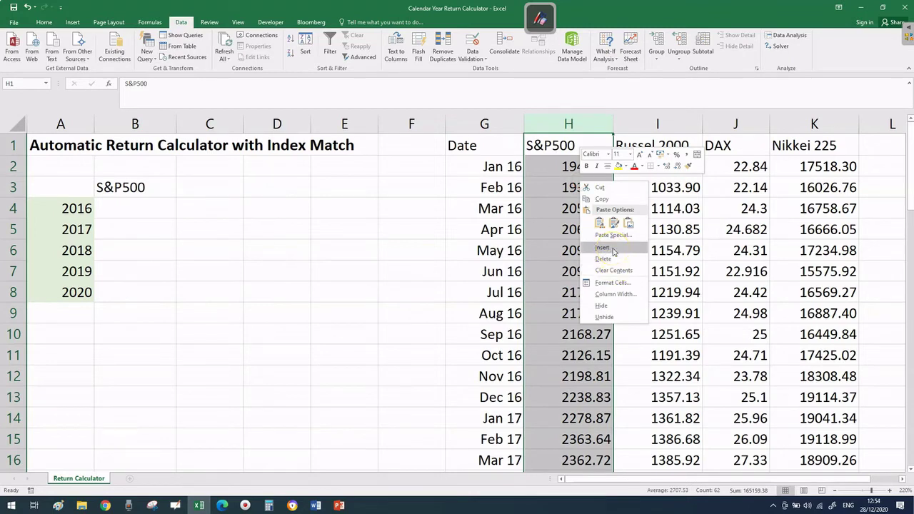
{"action": "left_click", "coordinate": [603, 247]}
{"action": "left_click", "coordinate": [540, 148]}
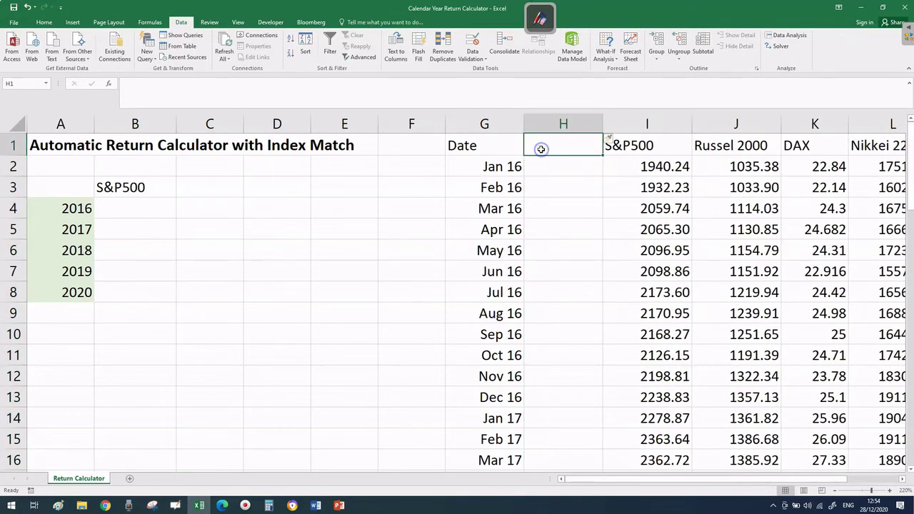
{"action": "type", "text": "Year"}
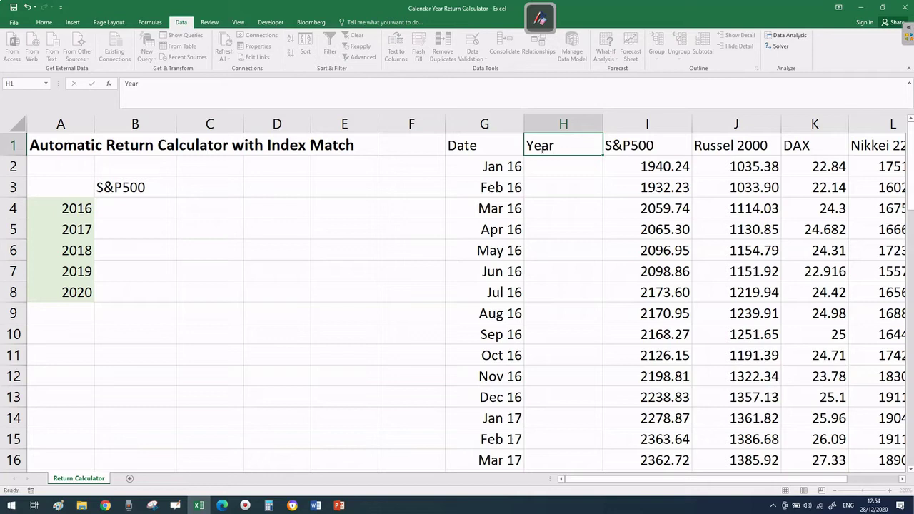
{"action": "key", "text": "Return"}
Step: Enter =YEAR(G2) in H2 and fill it down the whole column
{"action": "type", "text": "="}
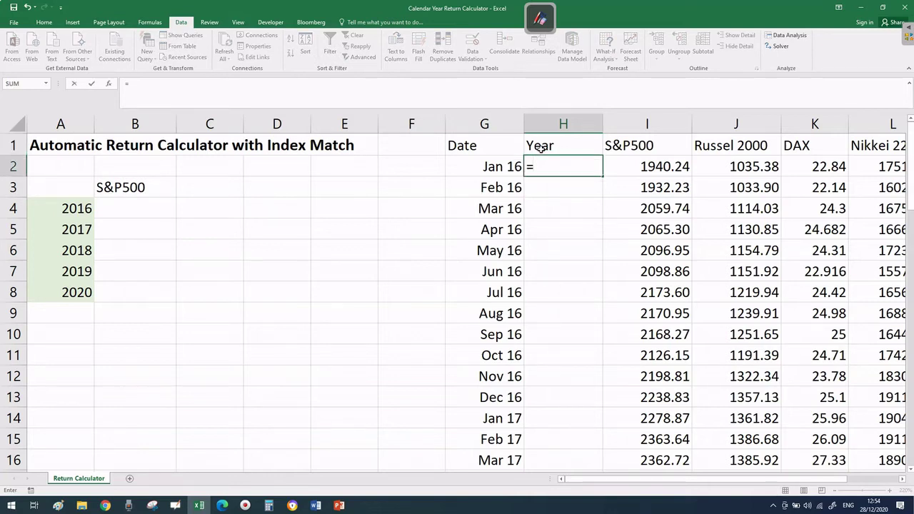
{"action": "type", "text": "year("}
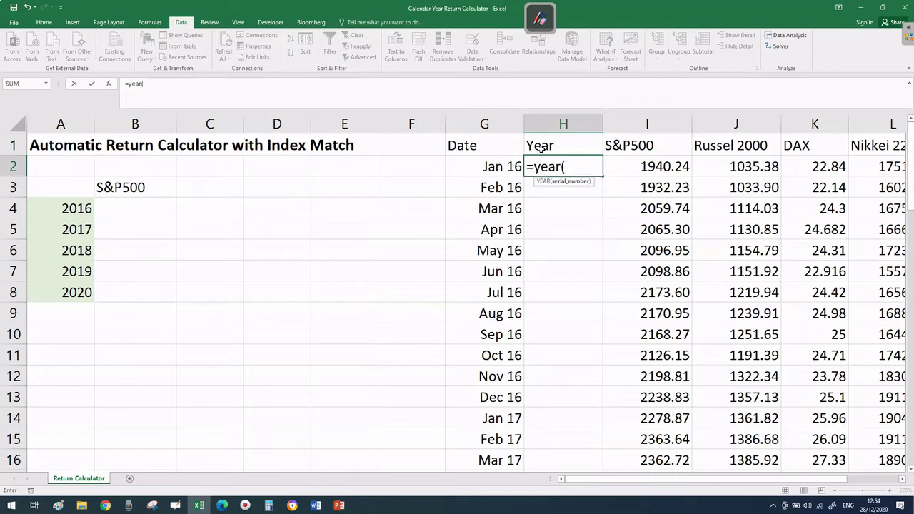
{"action": "left_click", "coordinate": [504, 166]}
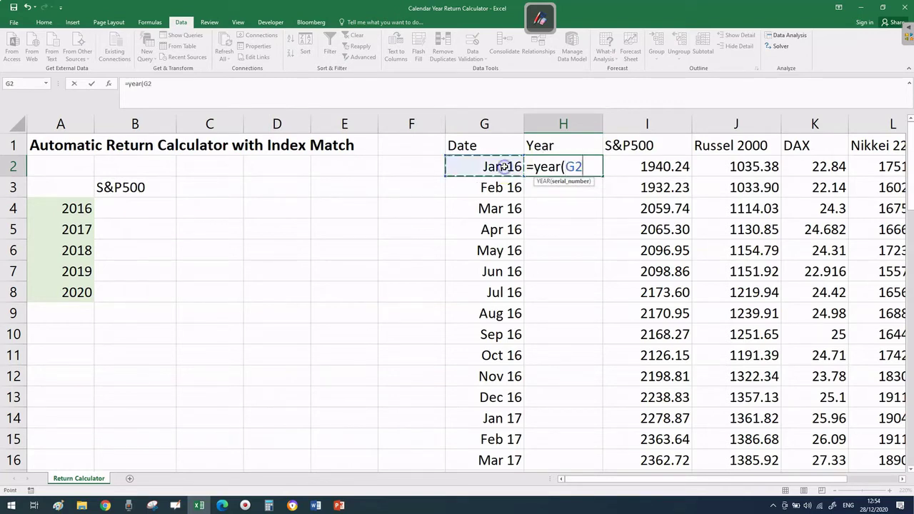
{"action": "type", "text": ")"}
{"action": "key", "text": "Return"}
{"action": "left_click", "coordinate": [188, 86]}
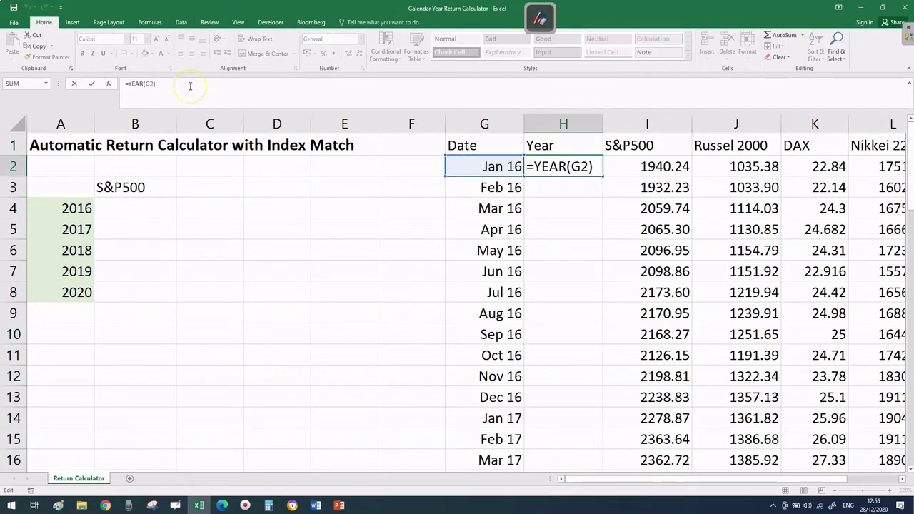
{"action": "left_click", "coordinate": [166, 92]}
{"action": "left_click", "coordinate": [534, 160]}
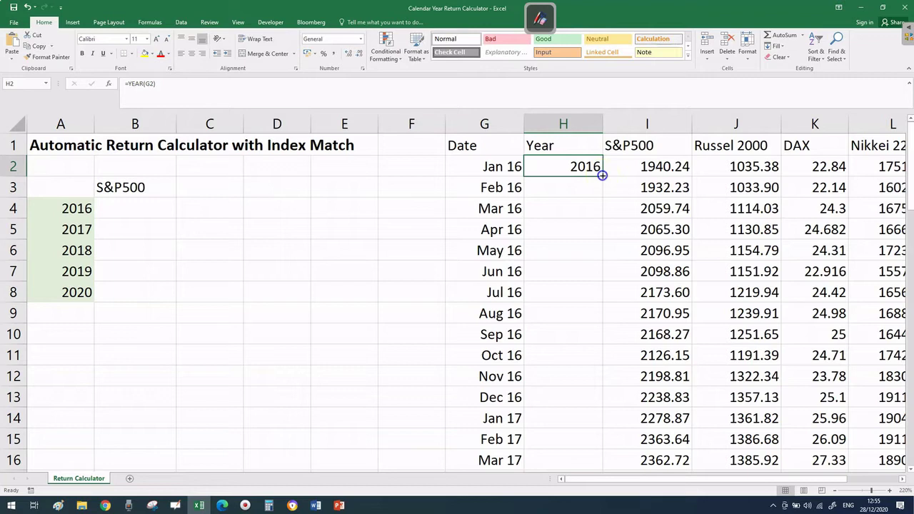
{"action": "double_click", "coordinate": [602, 175]}
Step: Check the years run 2016 to 2020 in column H, then step through the year list in column A
{"action": "left_click", "coordinate": [573, 187]}
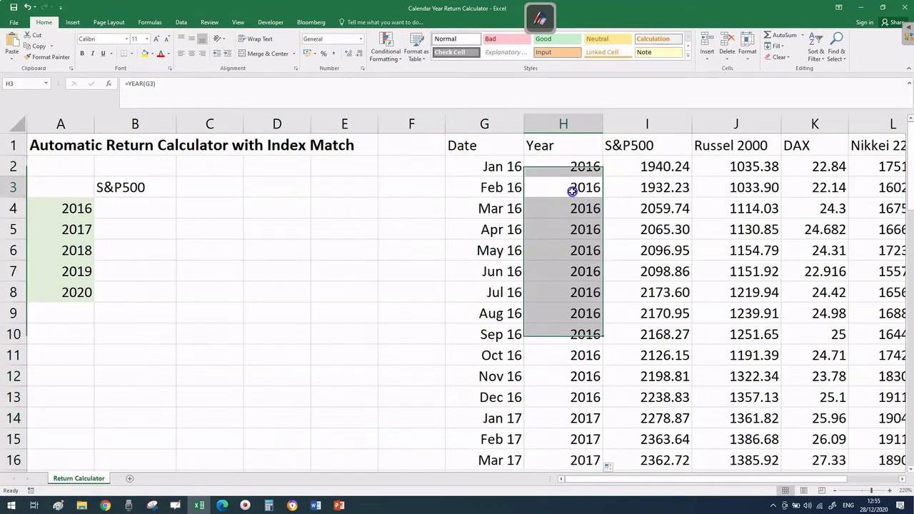
{"action": "key", "text": "Down"}
{"action": "key", "text": "Down"}
{"action": "key", "text": "Down"}
{"action": "key", "text": "Down"}
{"action": "key", "text": "Down"}
{"action": "key", "text": "Down"}
{"action": "key", "text": "Down"}
{"action": "key", "text": "Down"}
{"action": "key", "text": "Down"}
{"action": "key", "text": "Down"}
{"action": "key", "text": "Down"}
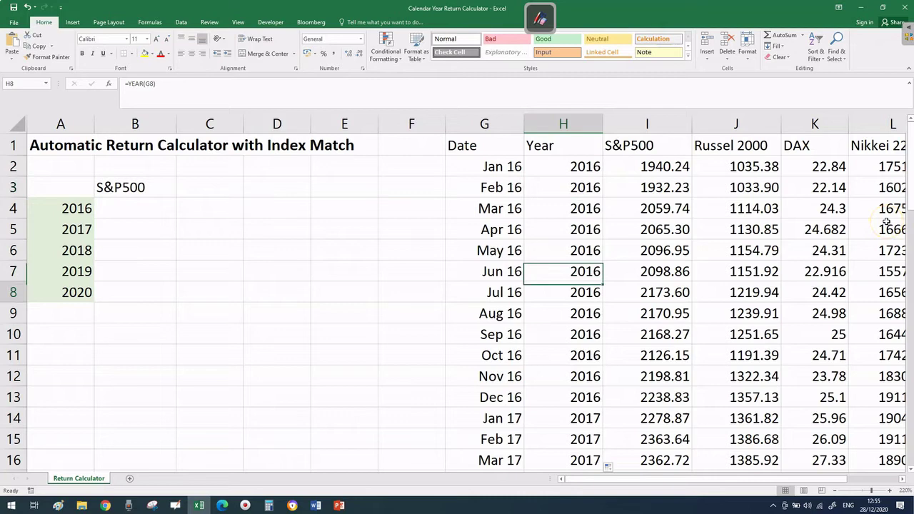
{"action": "key", "text": "ctrl+Down"}
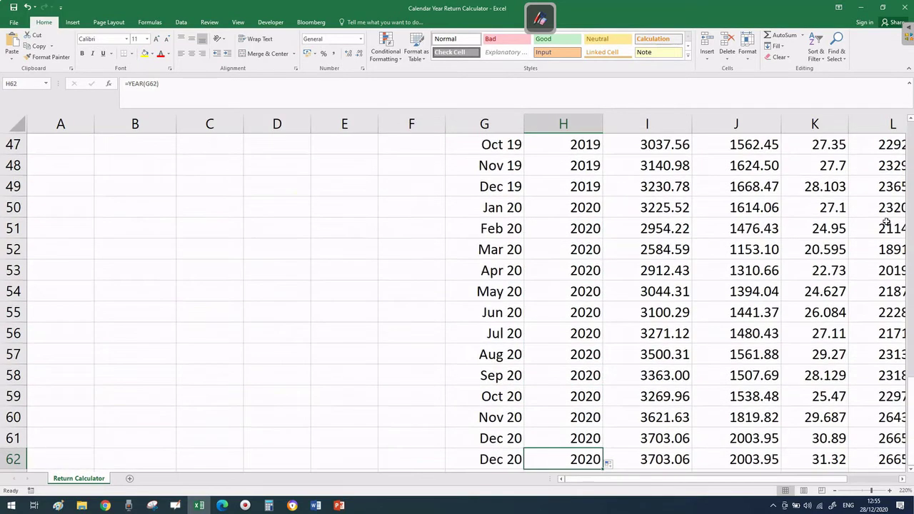
{"action": "key", "text": "ctrl+Up"}
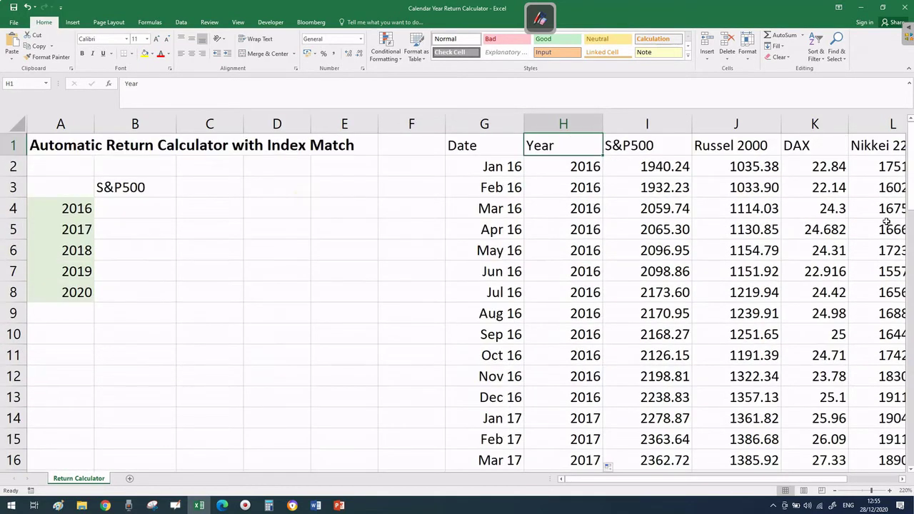
{"action": "key", "text": "Left"}
{"action": "key", "text": "Left"}
{"action": "key", "text": "Left"}
{"action": "key", "text": "Left"}
{"action": "key", "text": "Left"}
{"action": "key", "text": "Left"}
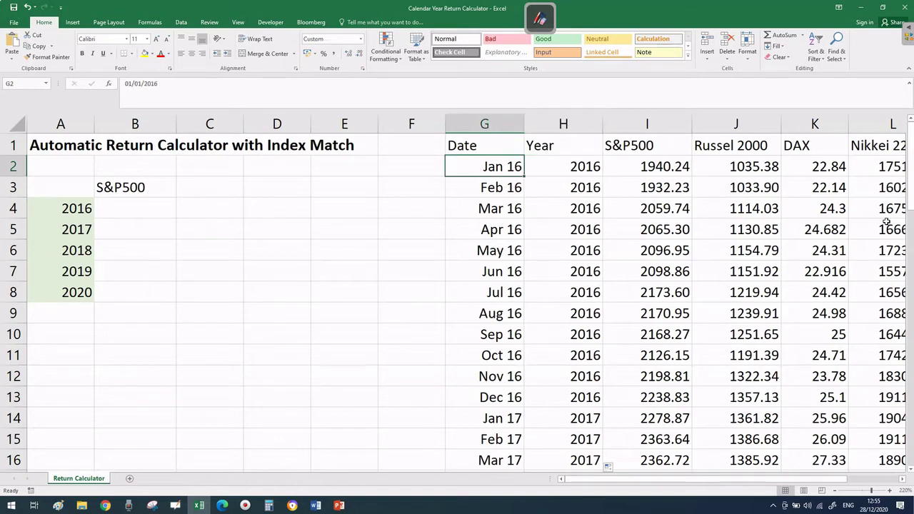
{"action": "key", "text": "Left"}
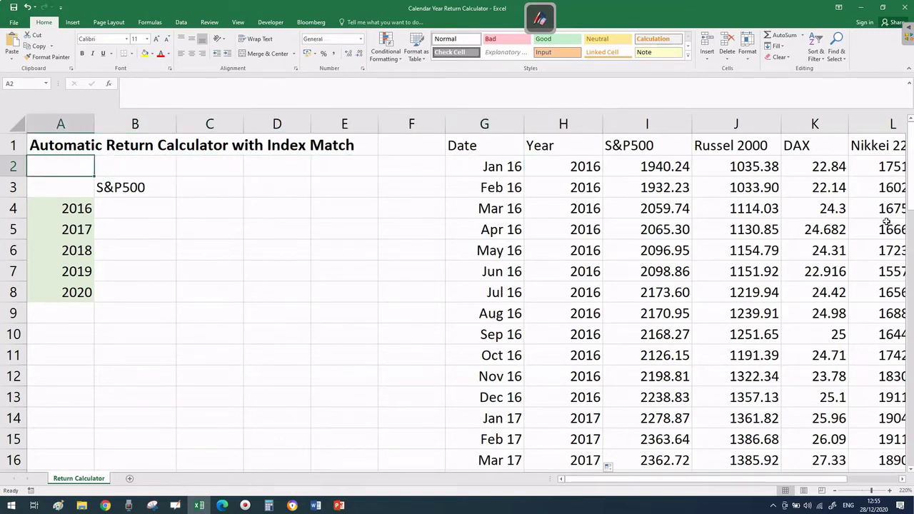
{"action": "key", "text": "Down"}
{"action": "key", "text": "Down"}
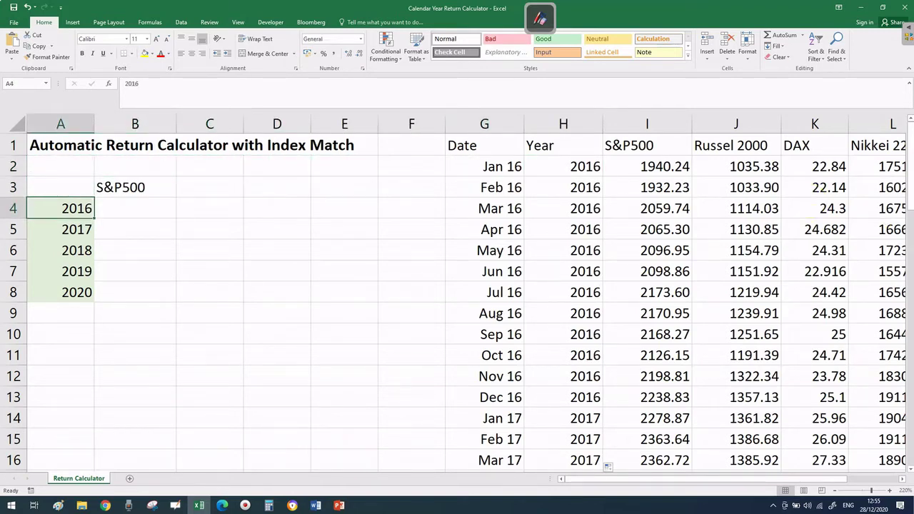
{"action": "key", "text": "Down"}
{"action": "key", "text": "Down"}
{"action": "key", "text": "Down"}
{"action": "key", "text": "Down"}
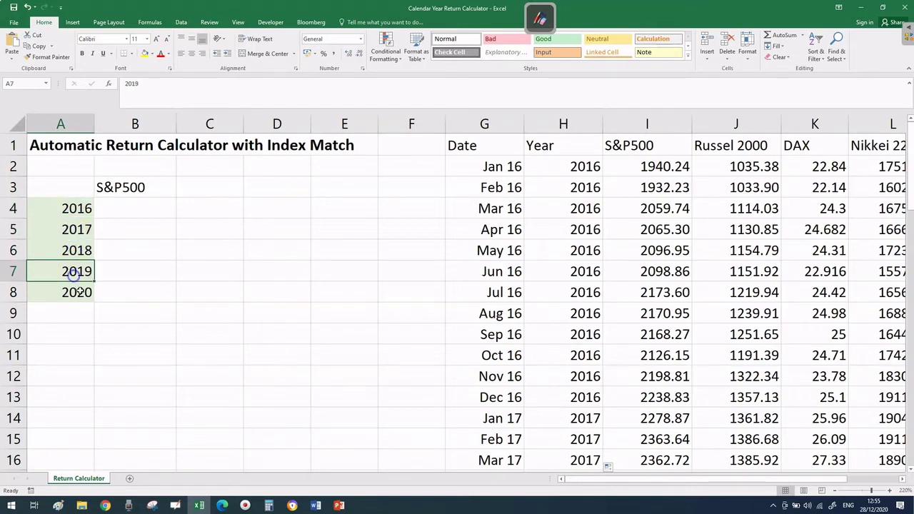
Step: In B4, begin =INDEX( with the absolute array $I$2:$L$62, then open a MATCH
{"action": "left_click_drag", "start_coordinate": [556, 169], "coordinate": [578, 439]}
{"action": "left_click", "coordinate": [361, 321]}
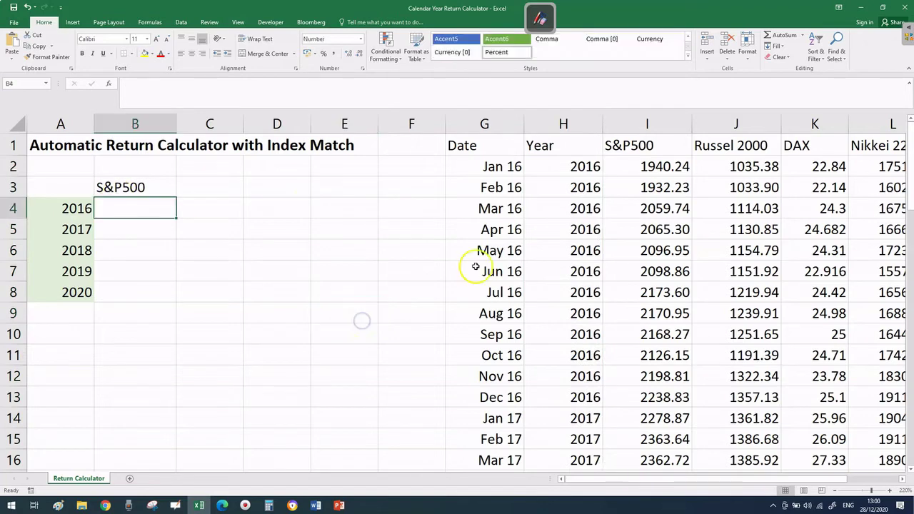
{"action": "type", "text": "=inde"}
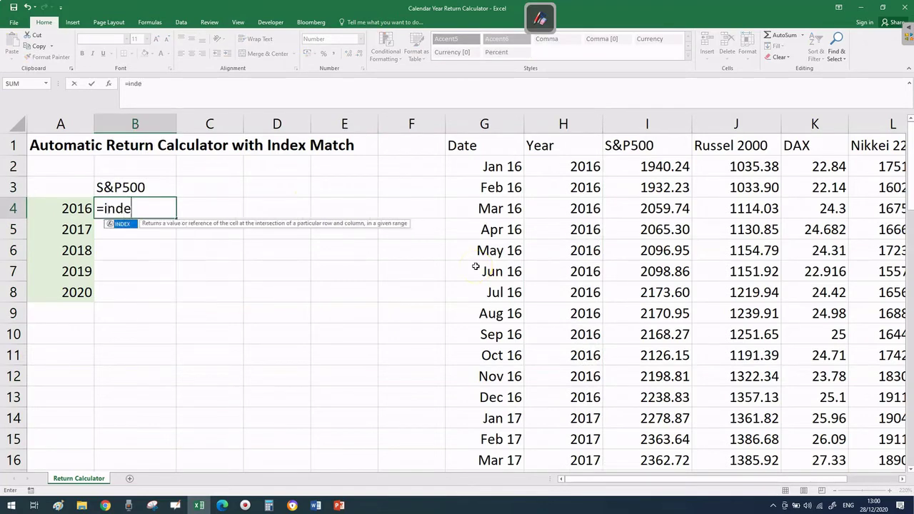
{"action": "type", "text": "x("}
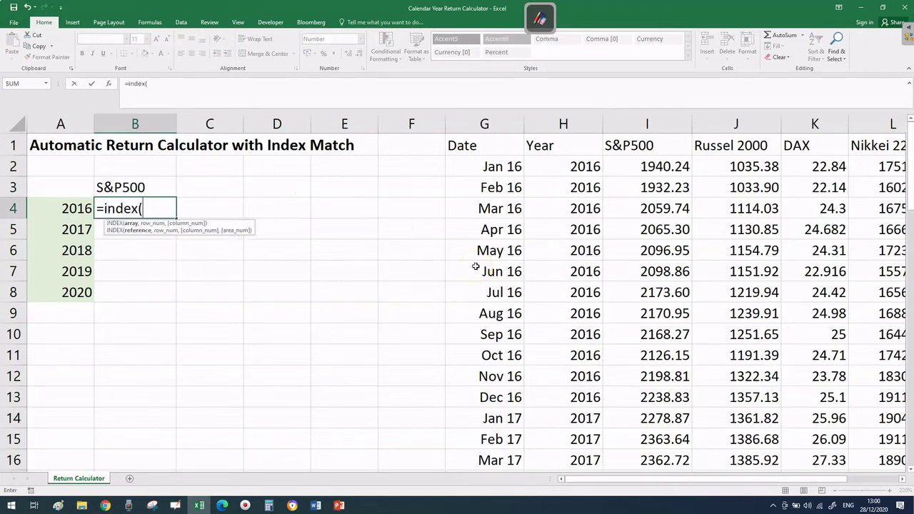
{"action": "left_click", "coordinate": [156, 210]}
{"action": "left_click", "coordinate": [640, 165]}
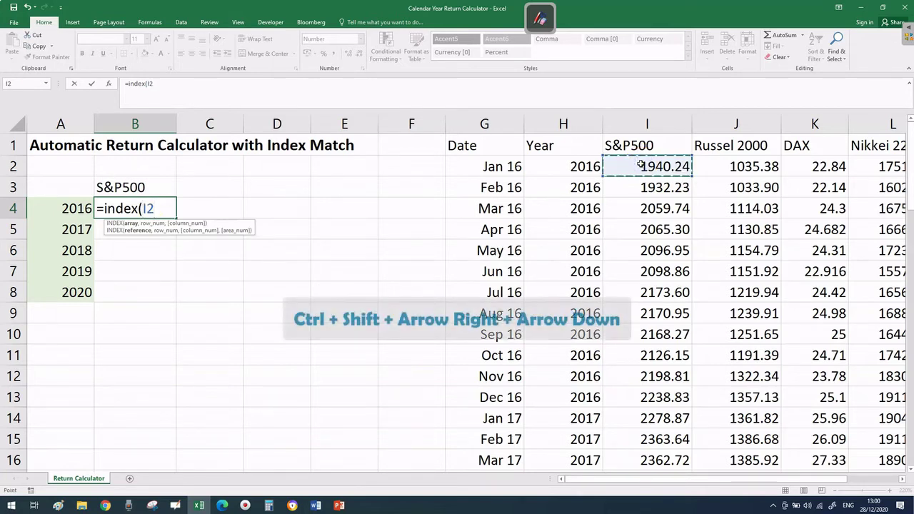
{"action": "key", "text": "ctrl+shift+Right"}
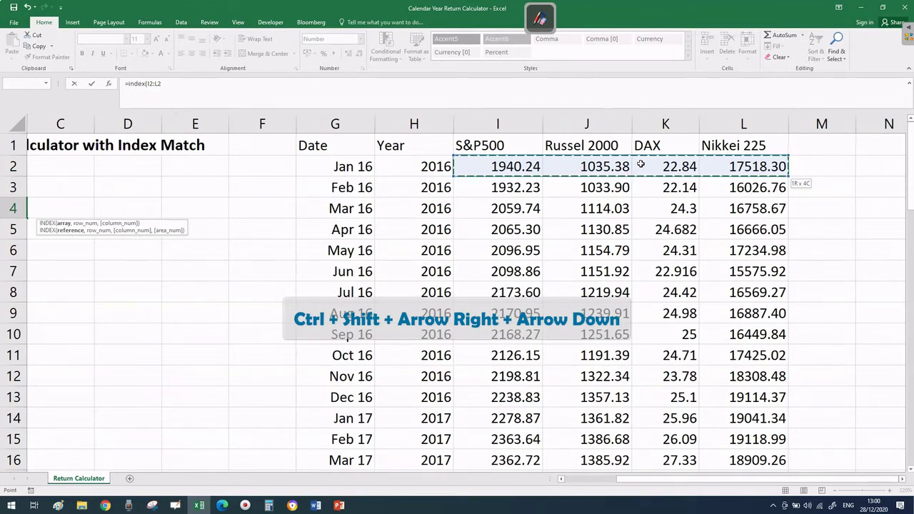
{"action": "key", "text": "ctrl+shift+Down"}
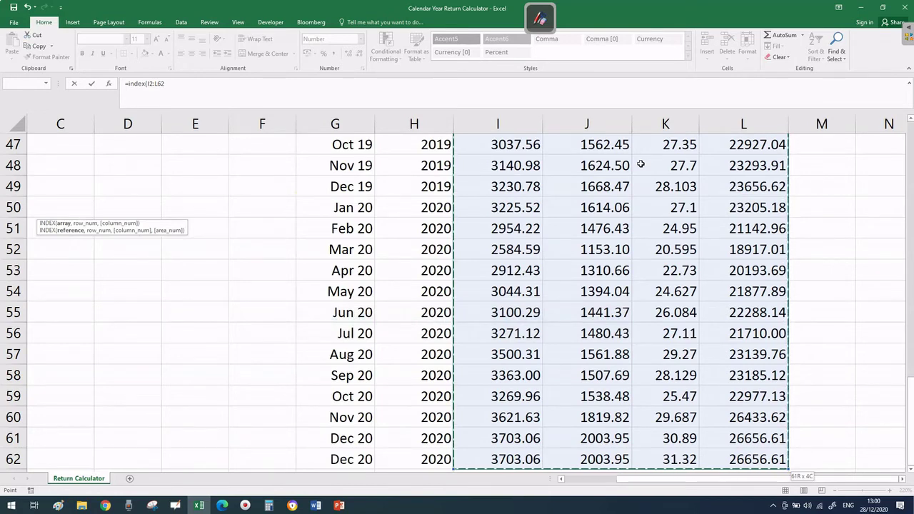
{"action": "key", "text": "F4"}
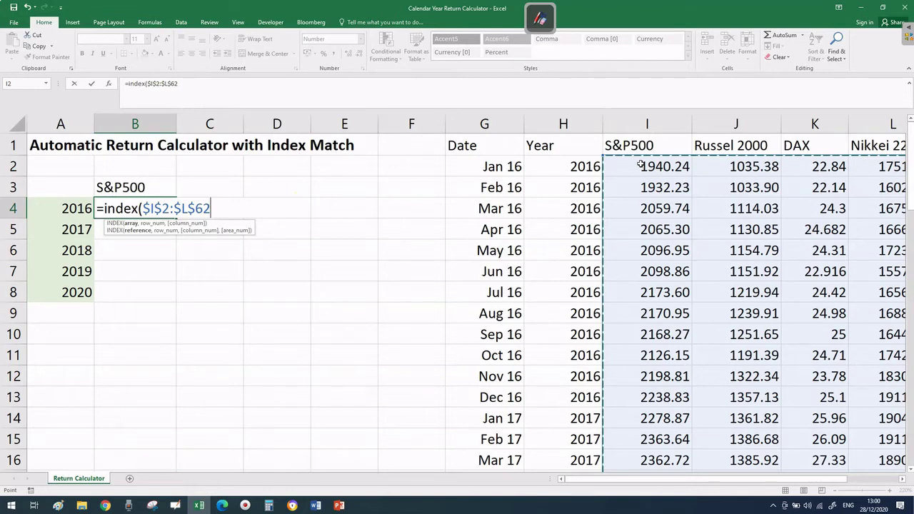
{"action": "type", "text": ","}
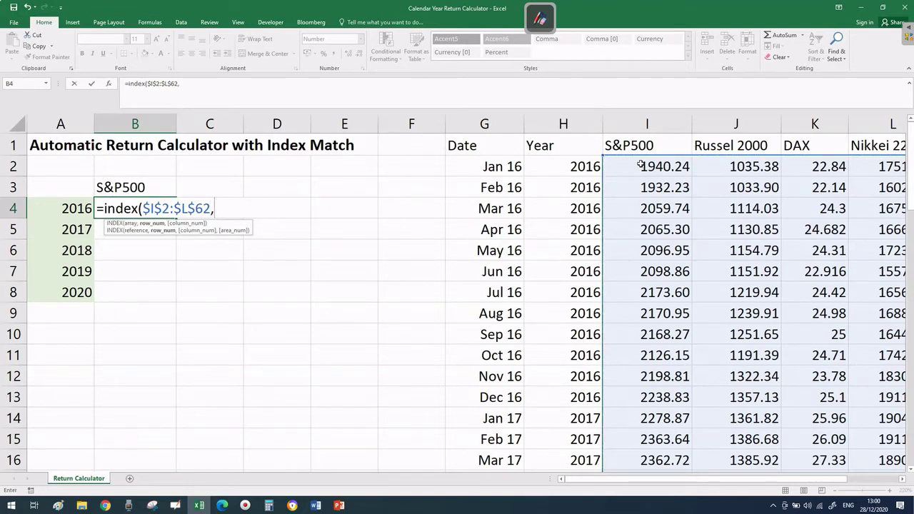
{"action": "type", "text": "m"}
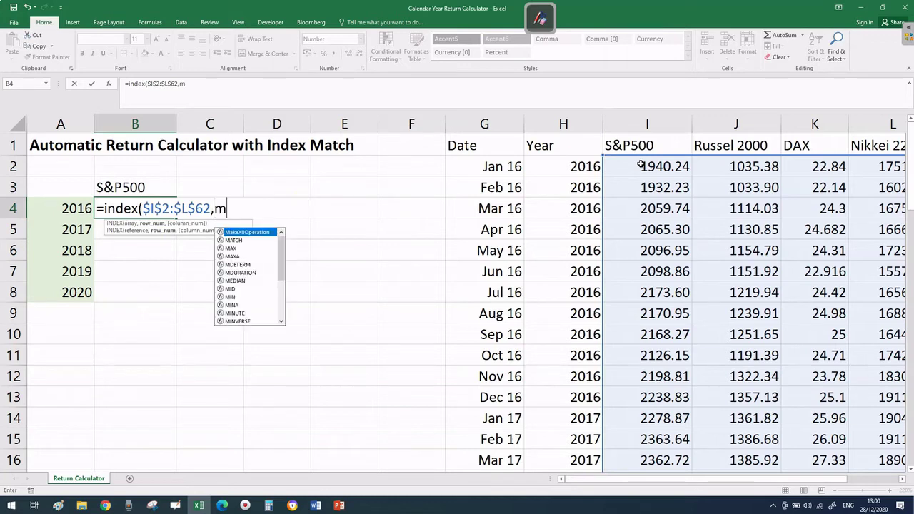
{"action": "type", "text": "atch("}
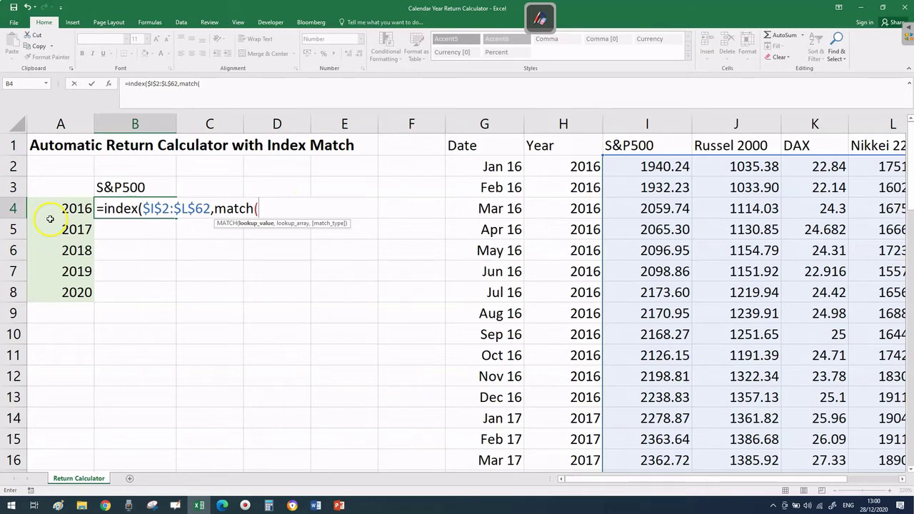
Step: Use A4's year 2016 as the MATCH lookup value and start the lookup range at H2
{"action": "left_click", "coordinate": [66, 208]}
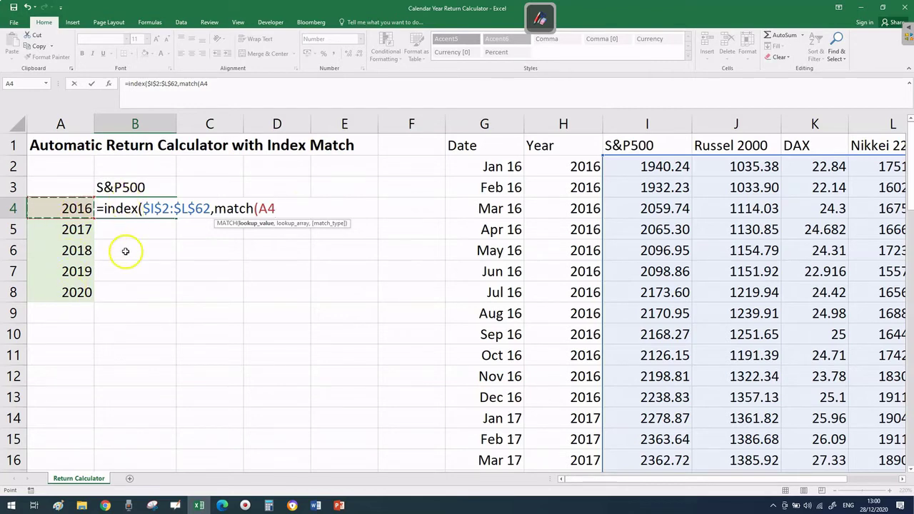
{"action": "type", "text": ","}
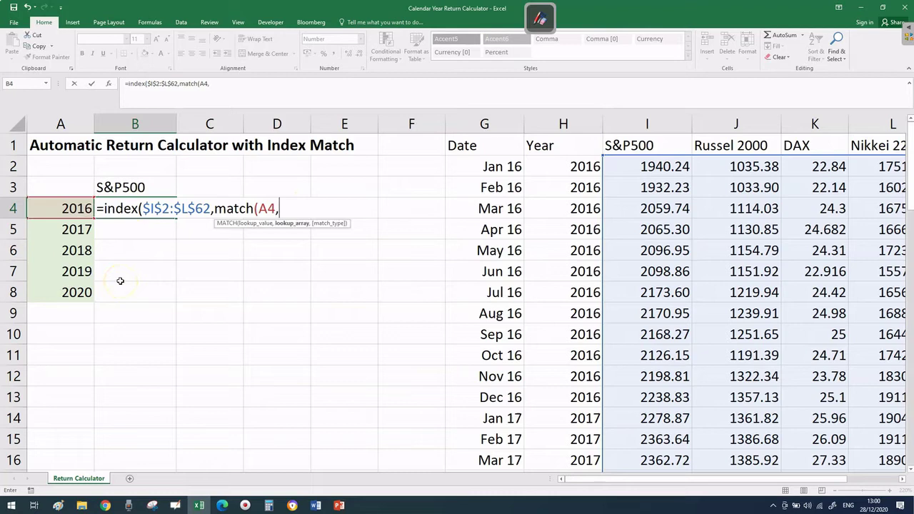
{"action": "left_click", "coordinate": [567, 162]}
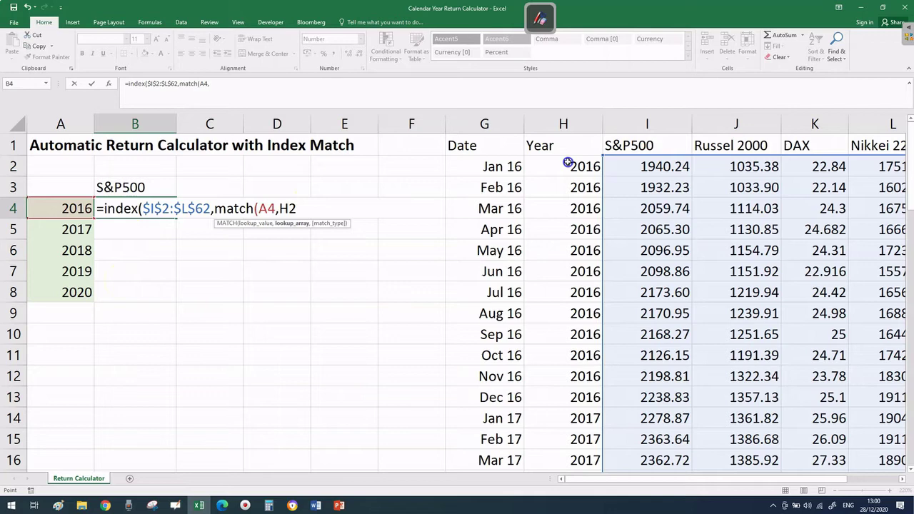
Step: Extend the lookup range to absolute $H$2:$H$62 and close MATCH with exact match 0
{"action": "left_click", "coordinate": [566, 163]}
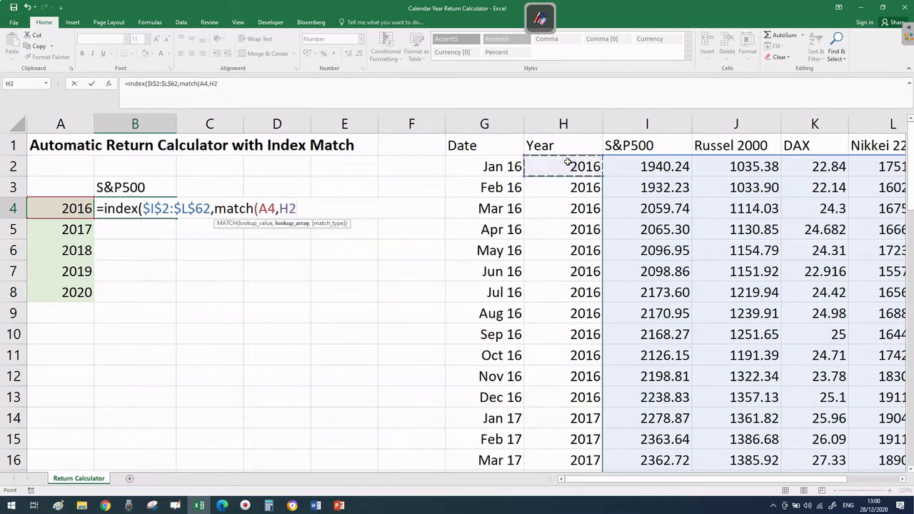
{"action": "key", "text": "ctrl+shift+Down"}
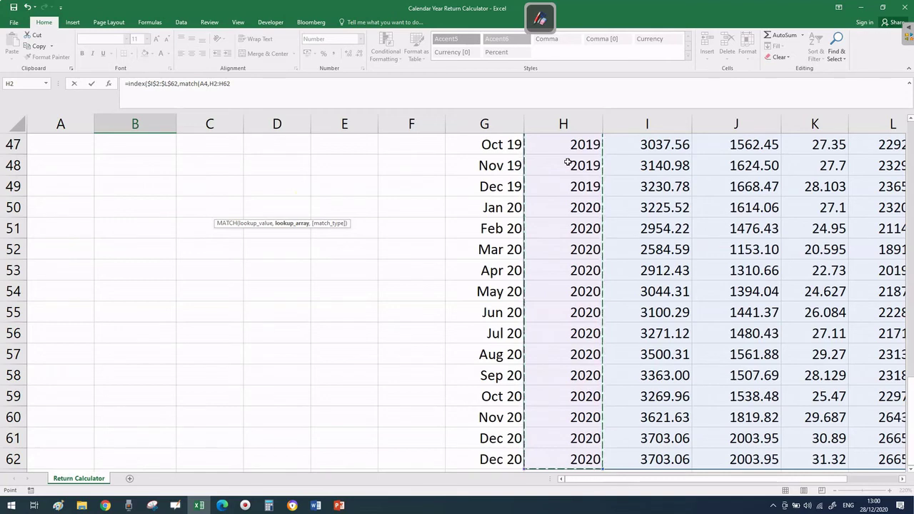
{"action": "key", "text": "F4"}
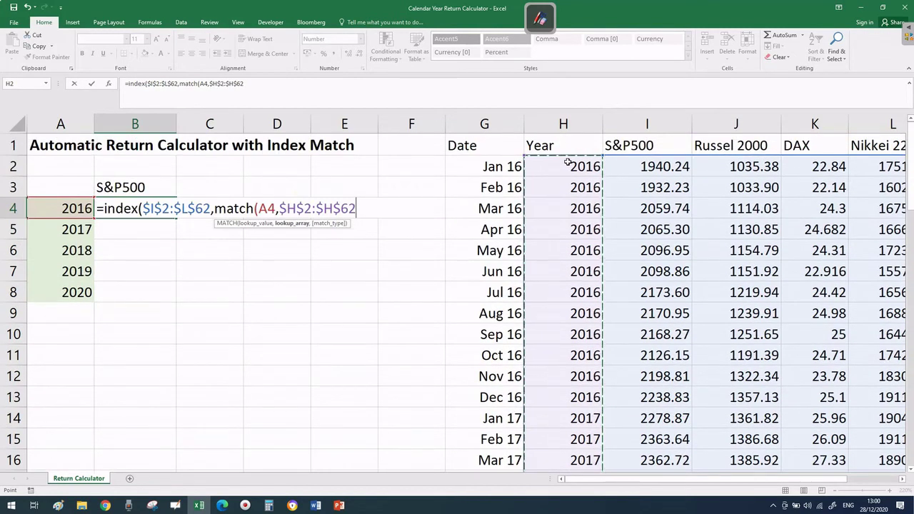
{"action": "type", "text": ",0"}
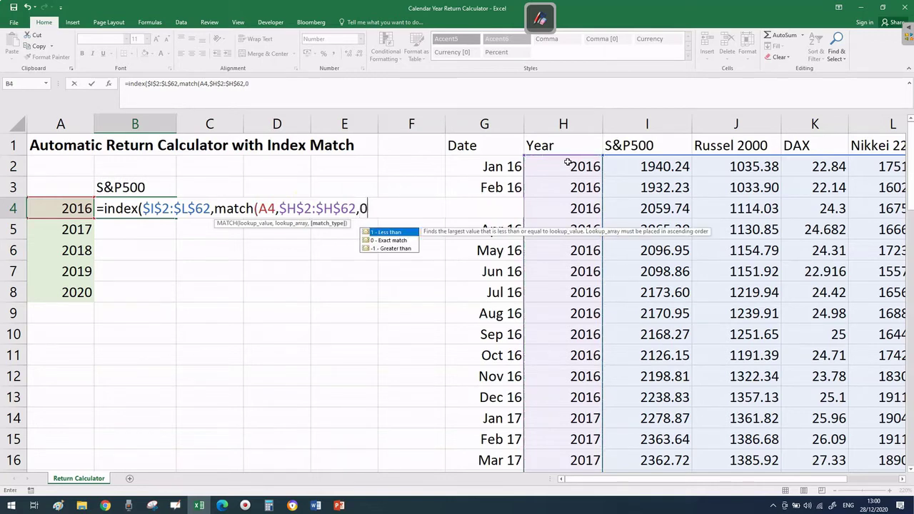
{"action": "type", "text": ")"}
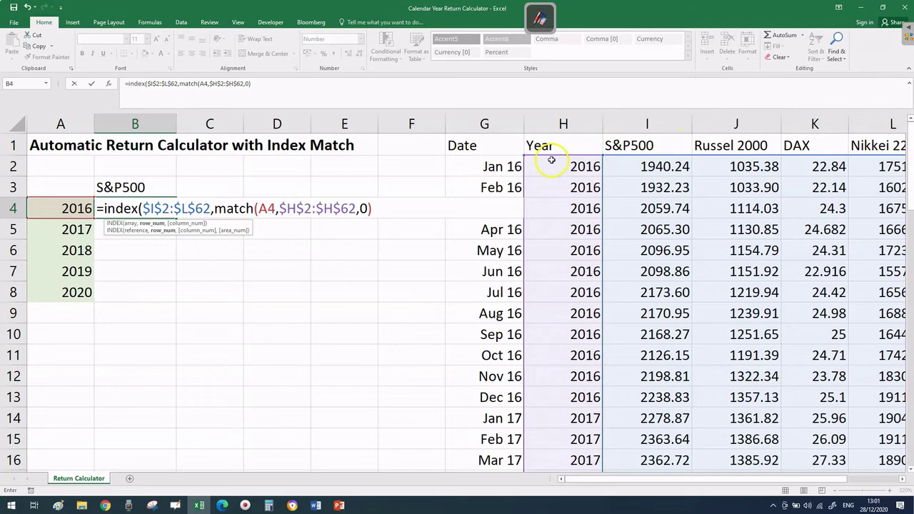
Step: Add match($B$3,$I$1:$L$1,0) as the column argument and close the formula
{"action": "type", "text": ",match"}
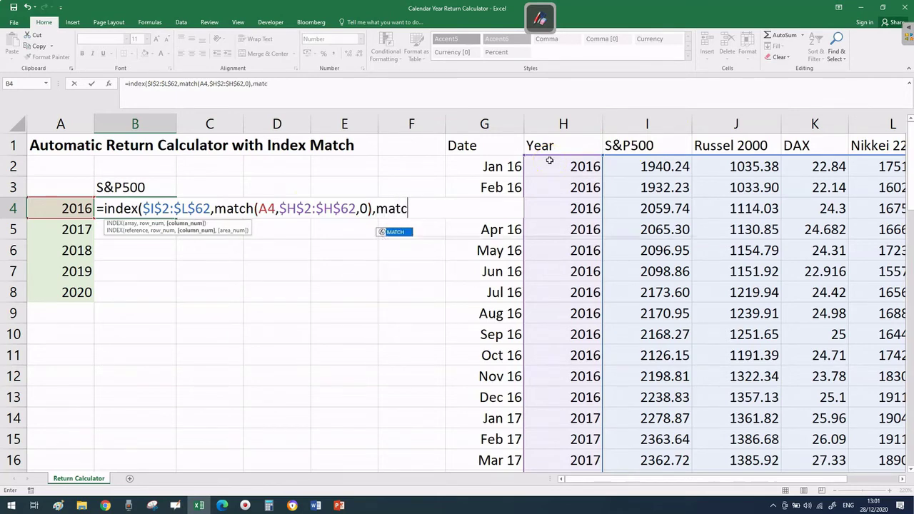
{"action": "type", "text": "("}
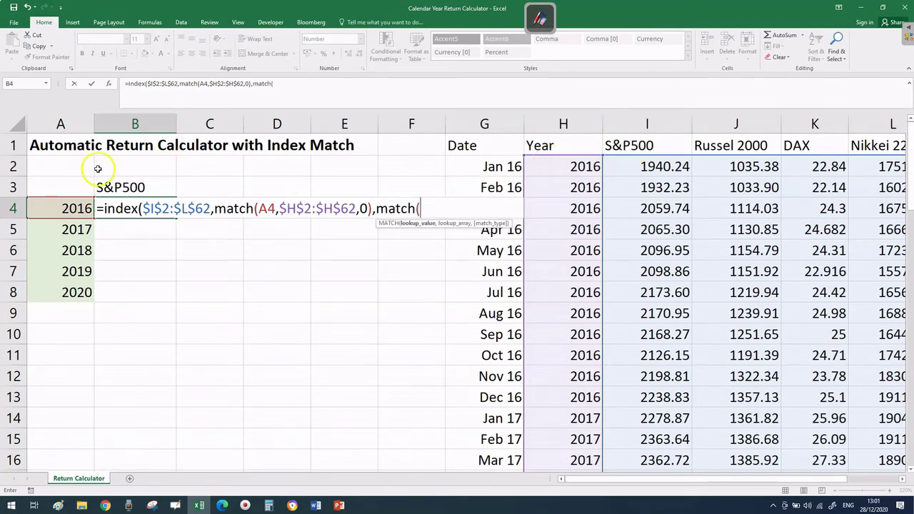
{"action": "left_click", "coordinate": [114, 182]}
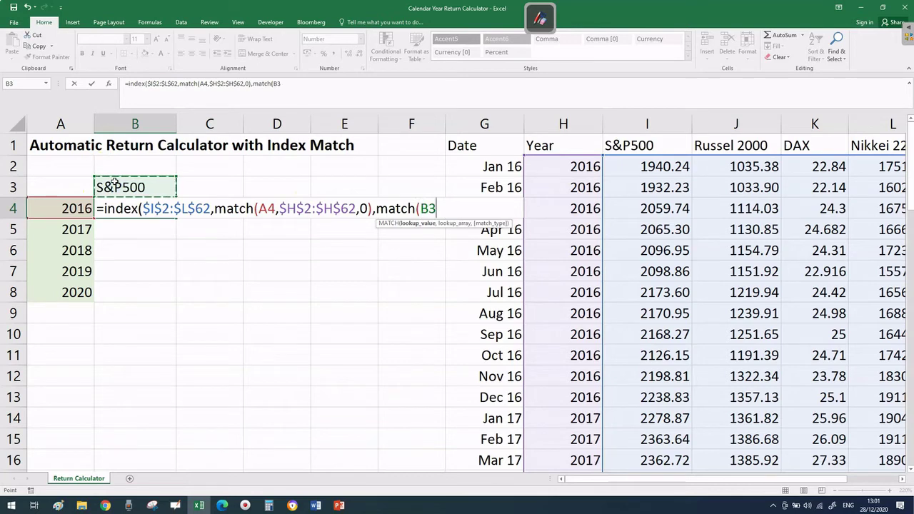
{"action": "key", "text": "F4"}
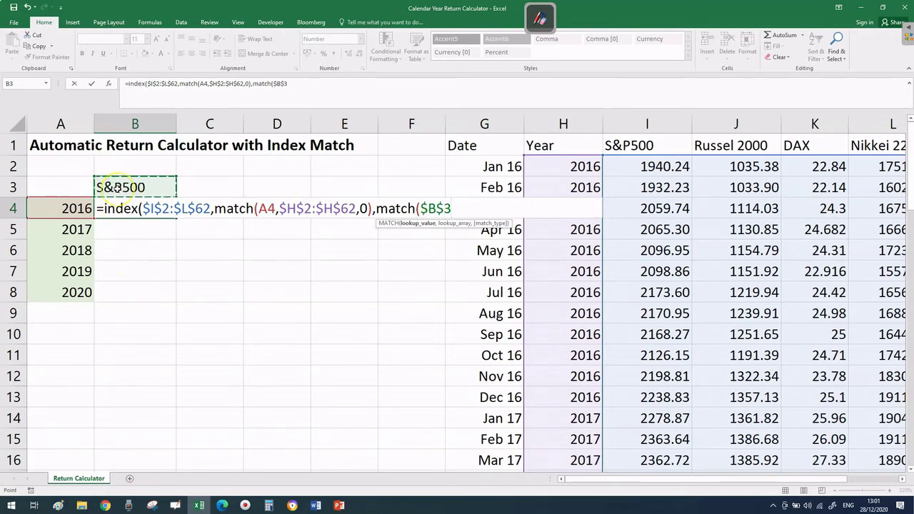
{"action": "type", "text": ","}
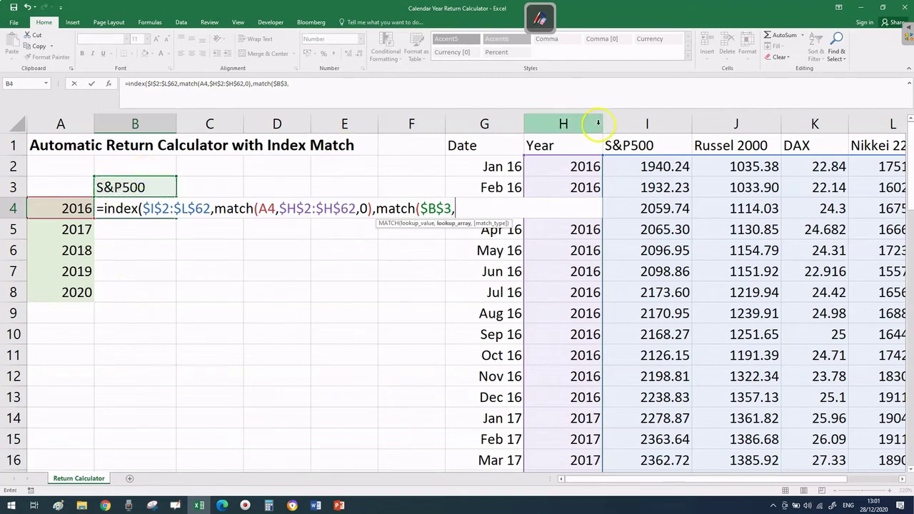
{"action": "left_click_drag", "start_coordinate": [654, 146], "coordinate": [871, 144]}
{"action": "key", "text": "F4"}
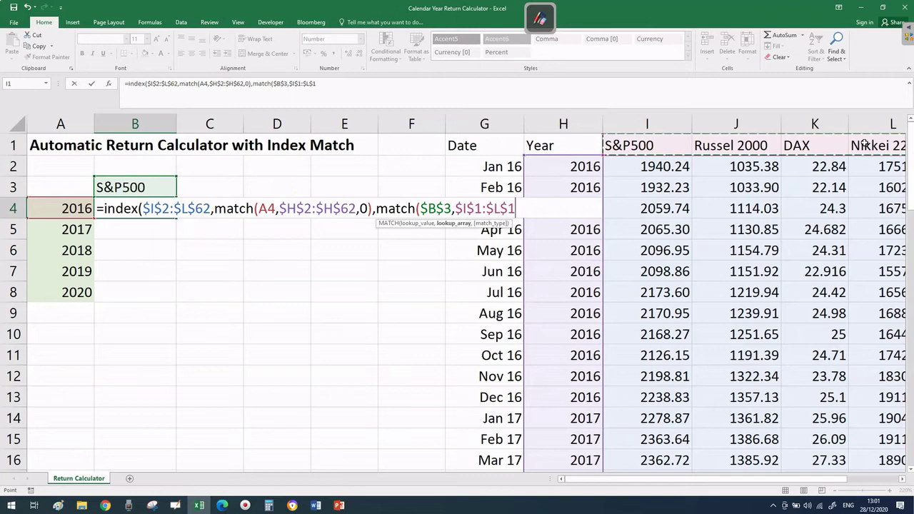
{"action": "type", "text": ",0"}
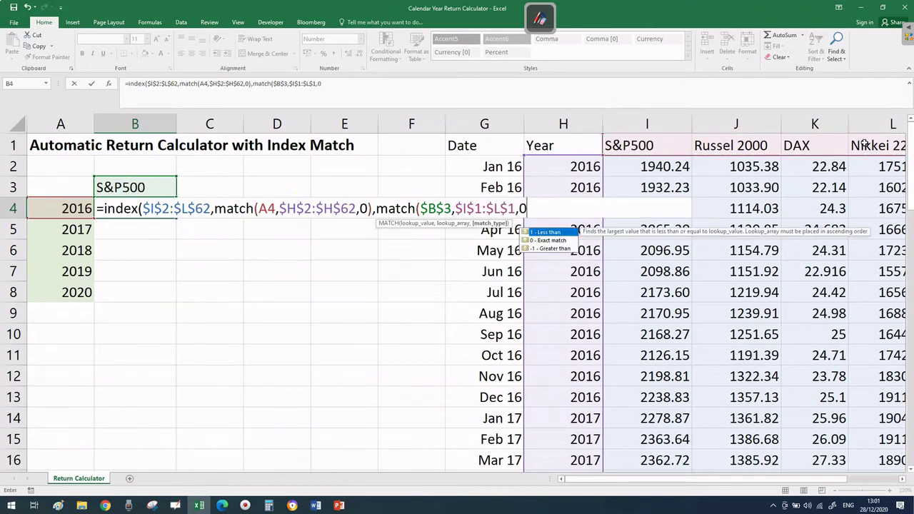
{"action": "type", "text": "))"}
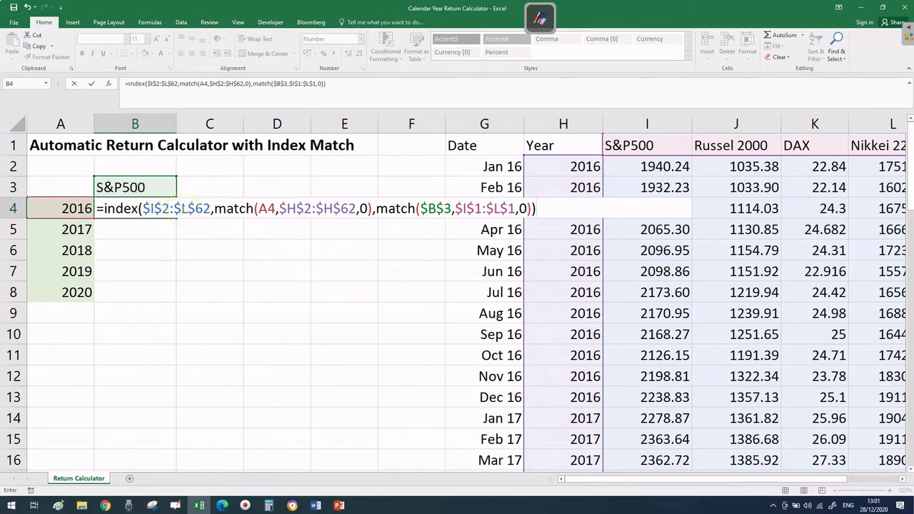
Step: Commit B4's INDEX-MATCH formula and confirm it shows 1940.24
{"action": "left_click", "coordinate": [174, 208]}
{"action": "key", "text": "Return"}
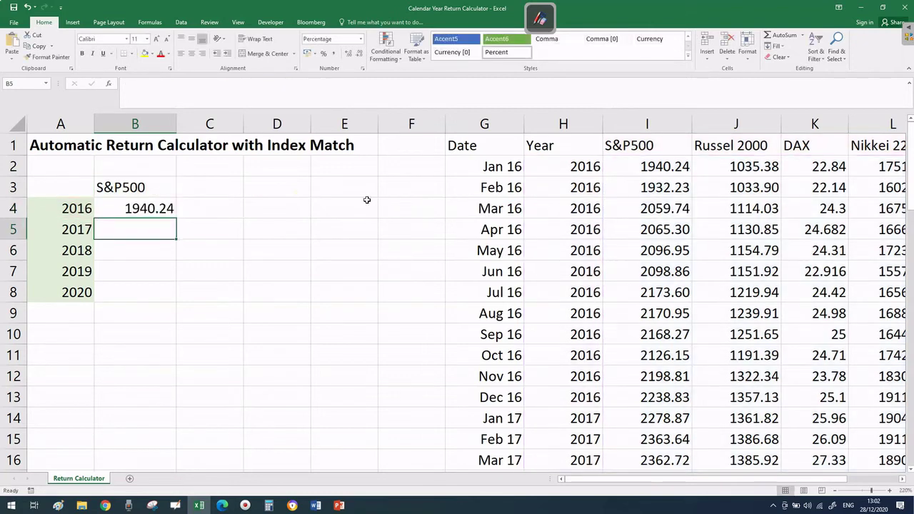
{"action": "left_click", "coordinate": [128, 207]}
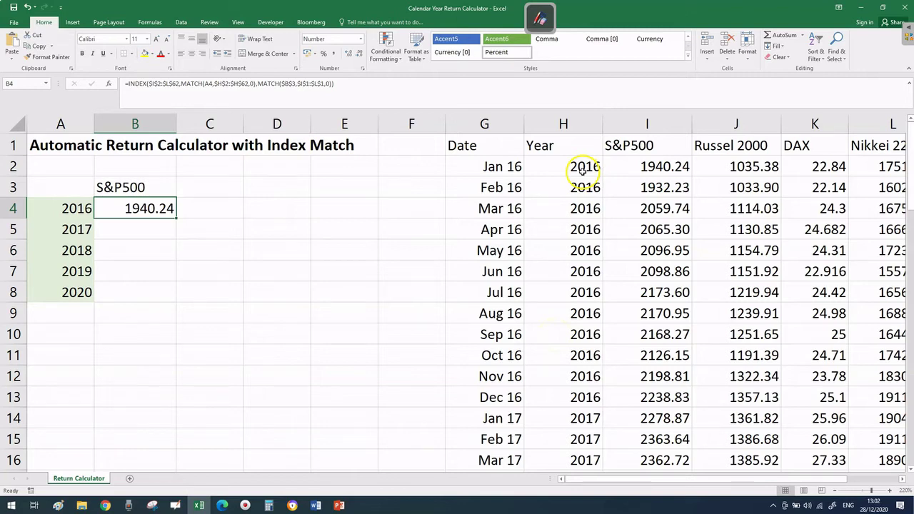
Step: Paste the R2016 = P_JAN17 / P_JAN16 − 1 equation box, narrow it and nudge it right
{"action": "left_click_drag", "start_coordinate": [583, 167], "coordinate": [647, 165]}
{"action": "key", "text": "ctrl+v"}
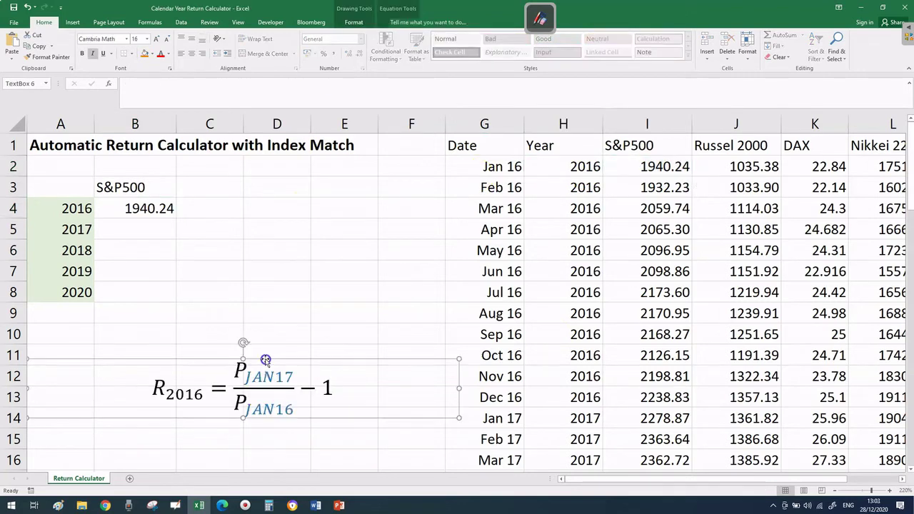
{"action": "left_click_drag", "start_coordinate": [458, 418], "coordinate": [304, 432]}
{"action": "left_click_drag", "start_coordinate": [261, 367], "coordinate": [272, 359]}
{"action": "left_click", "coordinate": [374, 384]}
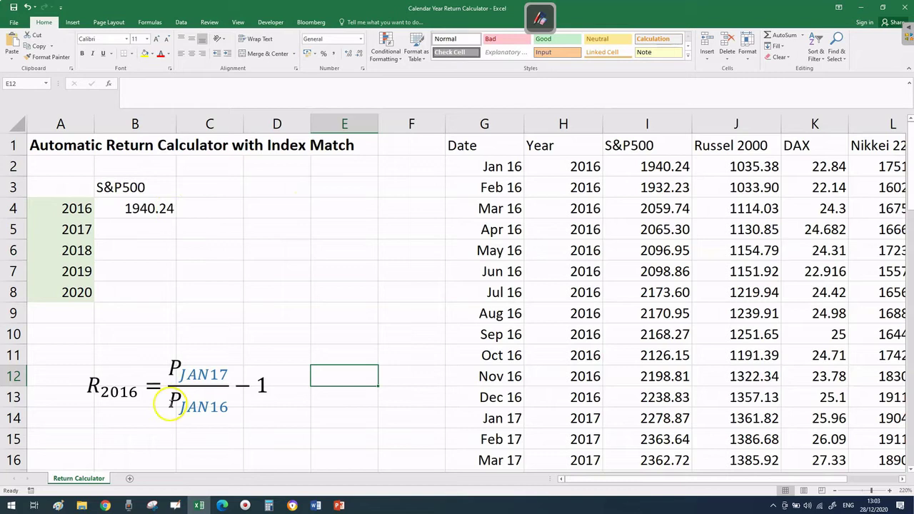
{"action": "left_click", "coordinate": [154, 208]}
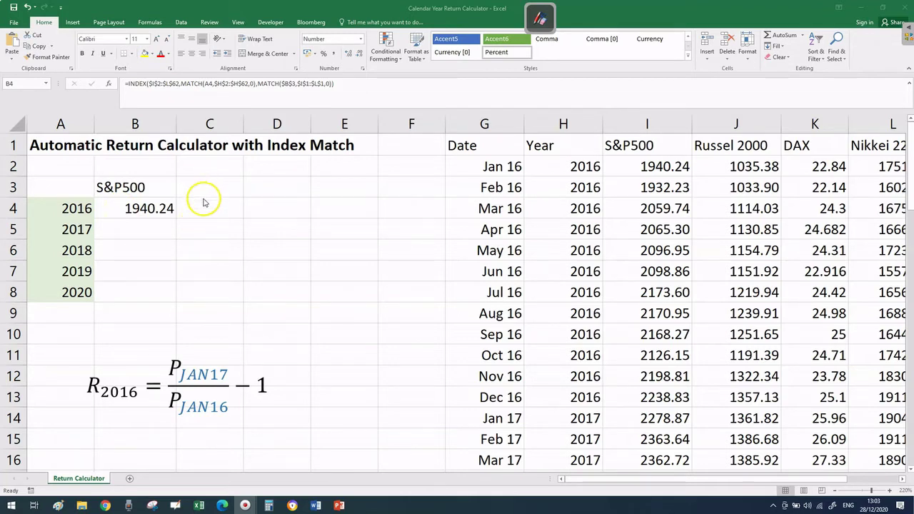
{"action": "key", "text": "alt+Tab"}
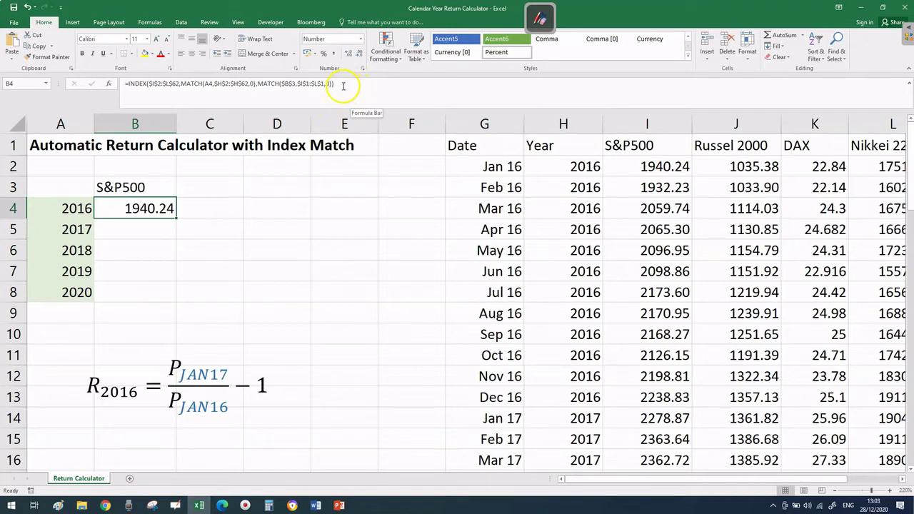
{"action": "left_click_drag", "start_coordinate": [346, 88], "coordinate": [127, 86]}
{"action": "key", "text": "ctrl+c"}
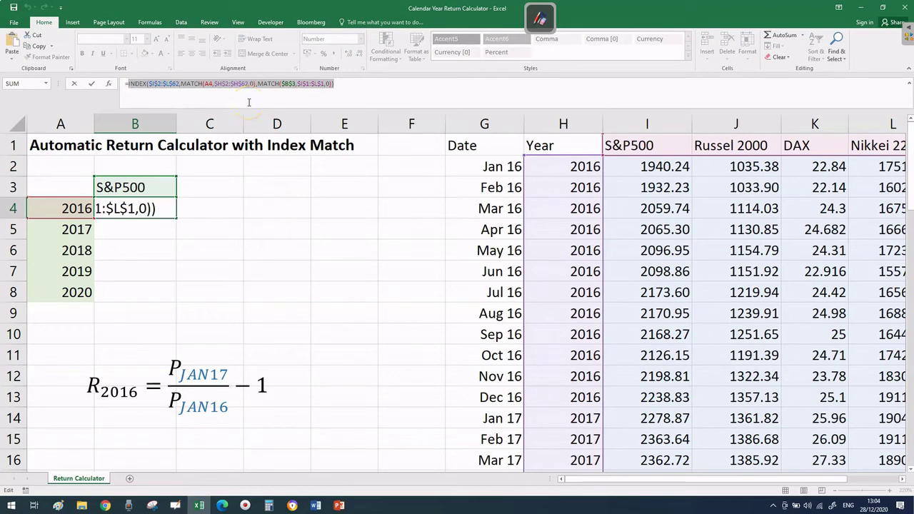
{"action": "key", "text": "Escape"}
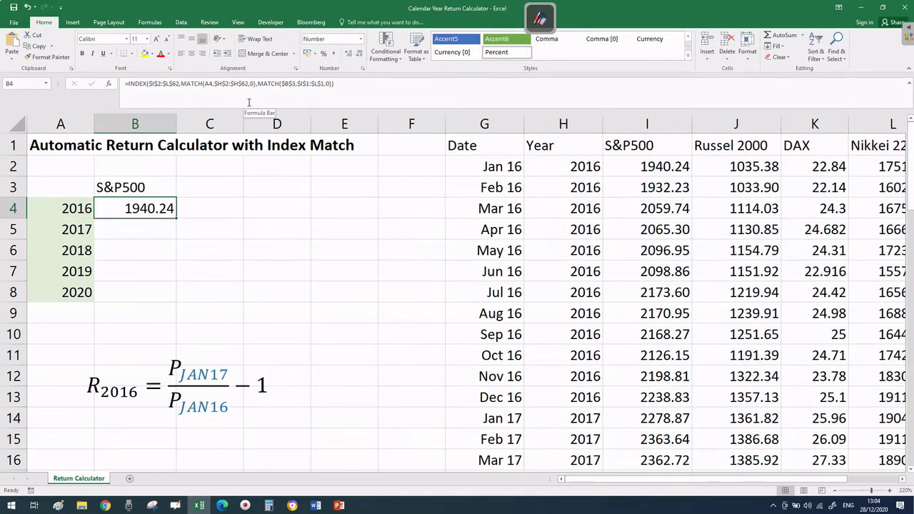
{"action": "left_click", "coordinate": [127, 84]}
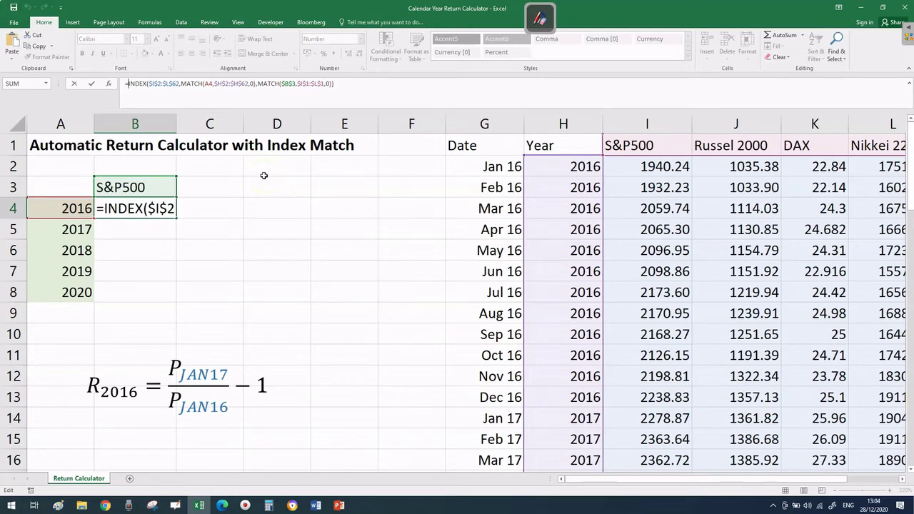
{"action": "key", "text": "Escape"}
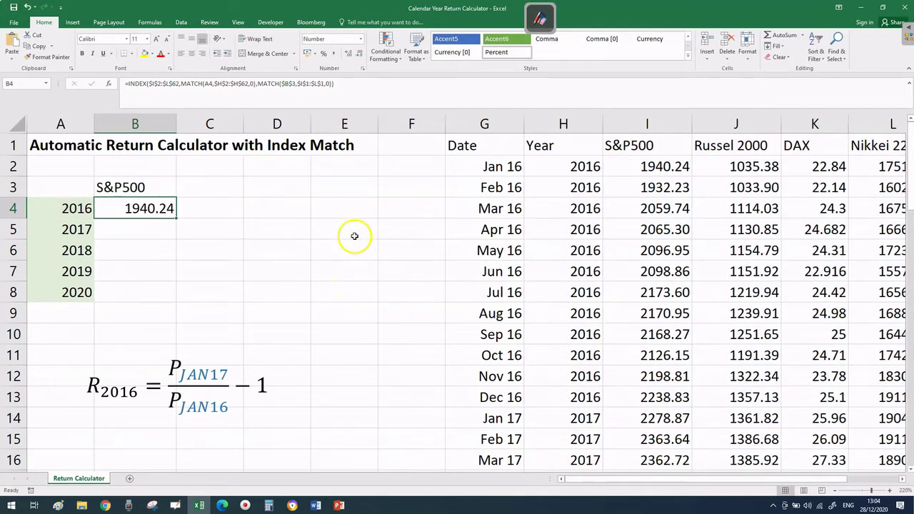
{"action": "left_click", "coordinate": [627, 166]}
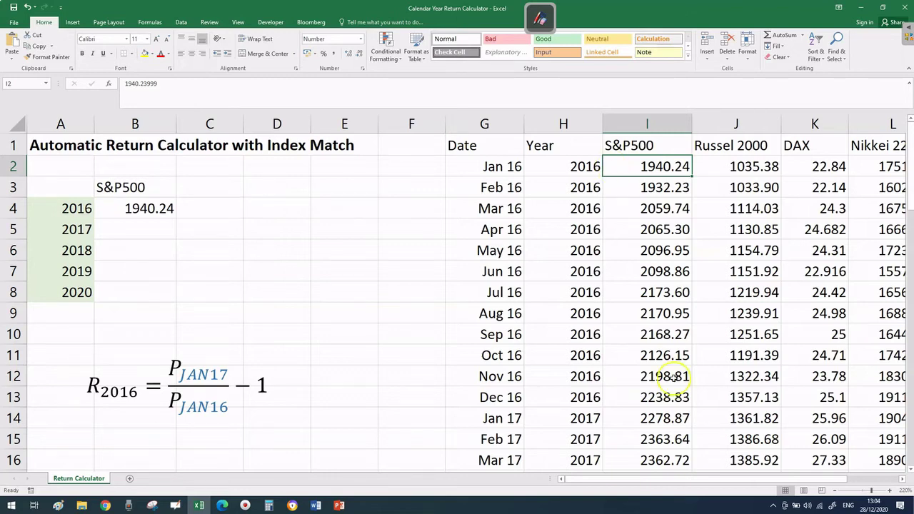
Step: Fill the Jan 17 and Jan 16 S&P500 prices yellow, then count the months between them
{"action": "left_click", "coordinate": [655, 419]}
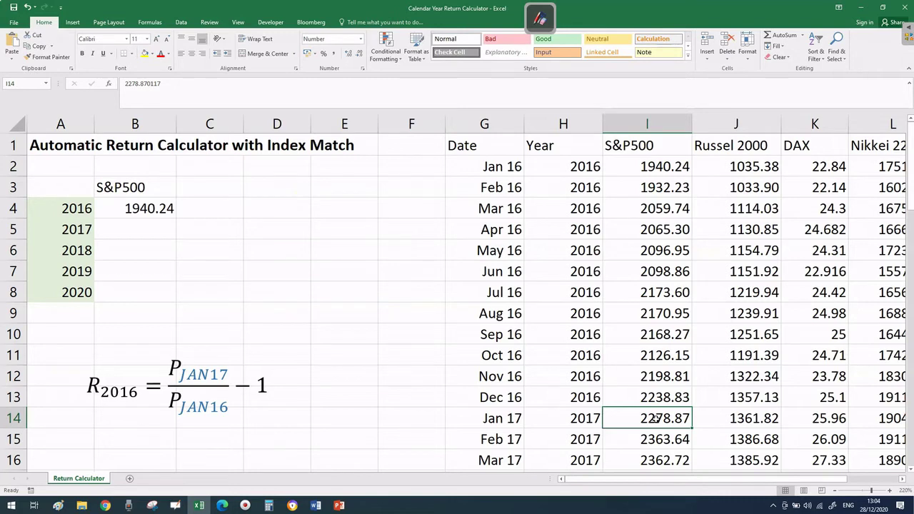
{"action": "left_click", "coordinate": [144, 56]}
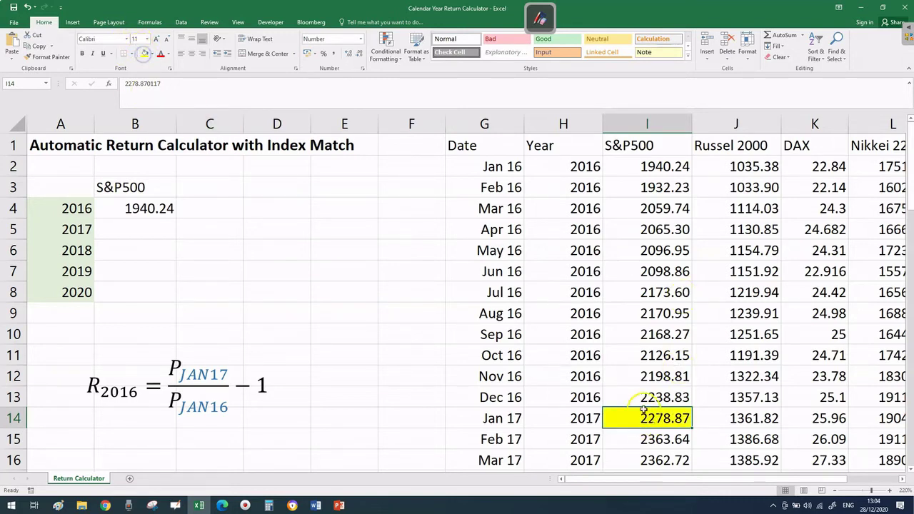
{"action": "left_click", "coordinate": [613, 166]}
{"action": "left_click", "coordinate": [144, 56]}
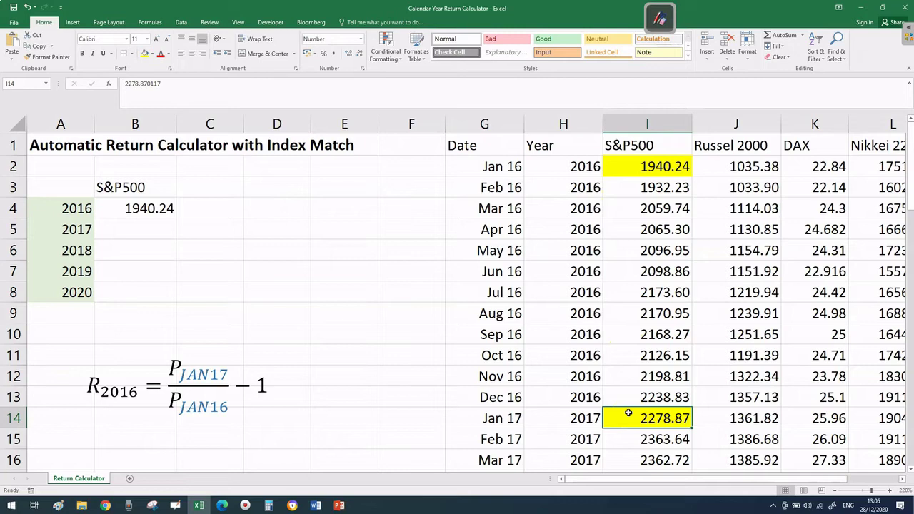
{"action": "left_click", "coordinate": [632, 170]}
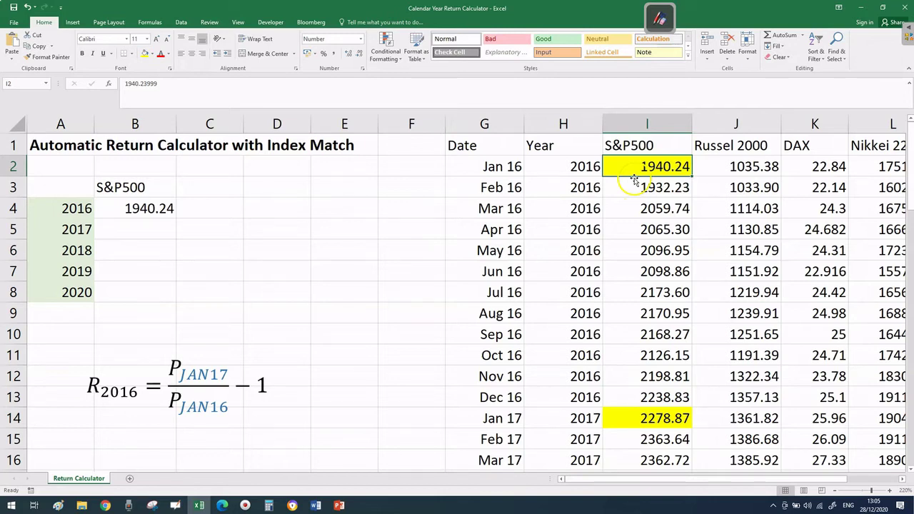
{"action": "left_click_drag", "start_coordinate": [635, 187], "coordinate": [648, 418]}
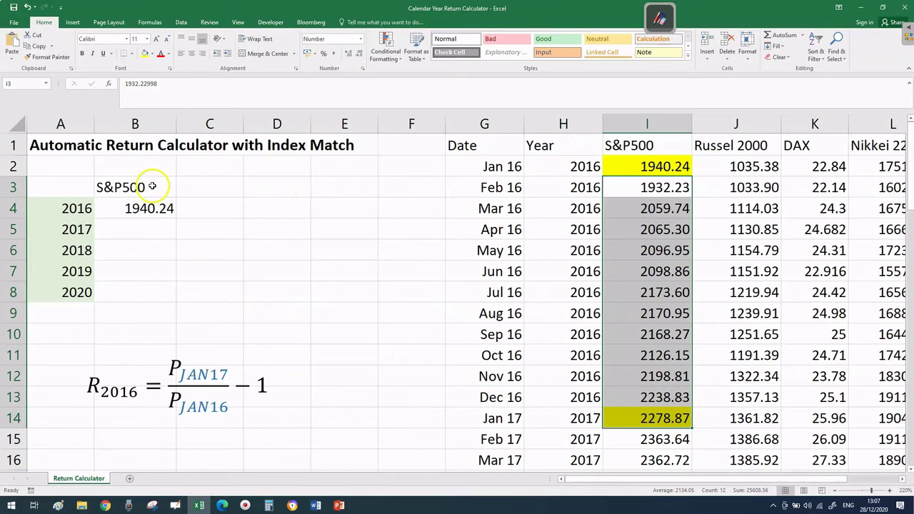
Step: Wrap B4's INDEX-MATCH lookup in OFFSET(…,12,0,1,1) to return the Jan 17 price 2278.87
{"action": "left_click", "coordinate": [149, 210]}
{"action": "left_click", "coordinate": [126, 83]}
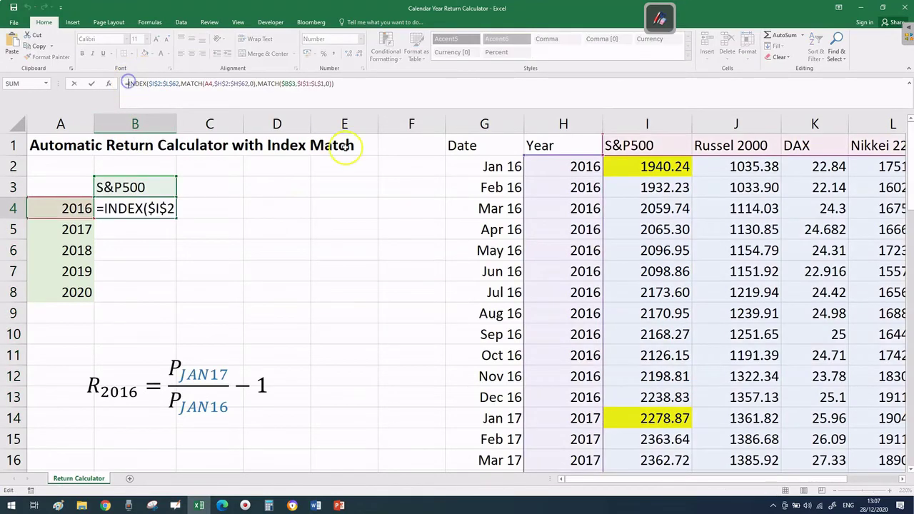
{"action": "type", "text": "o"}
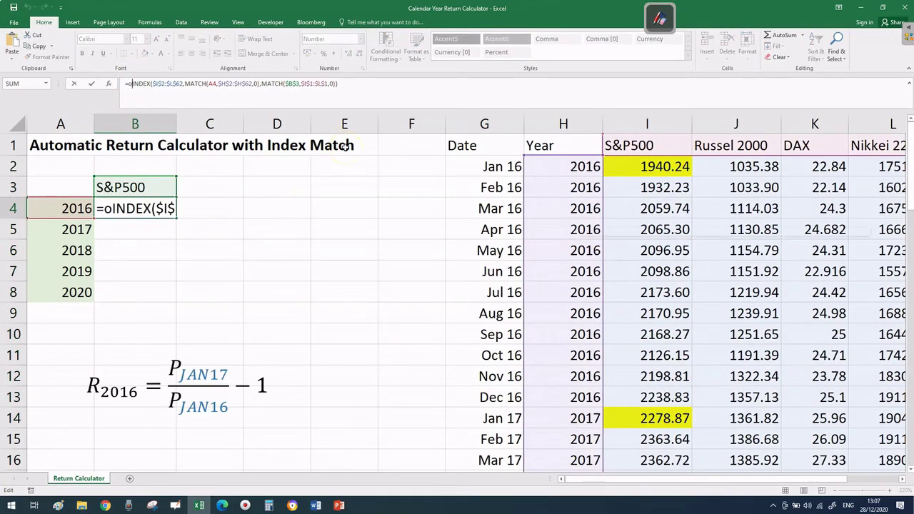
{"action": "key", "text": "BackSpace"}
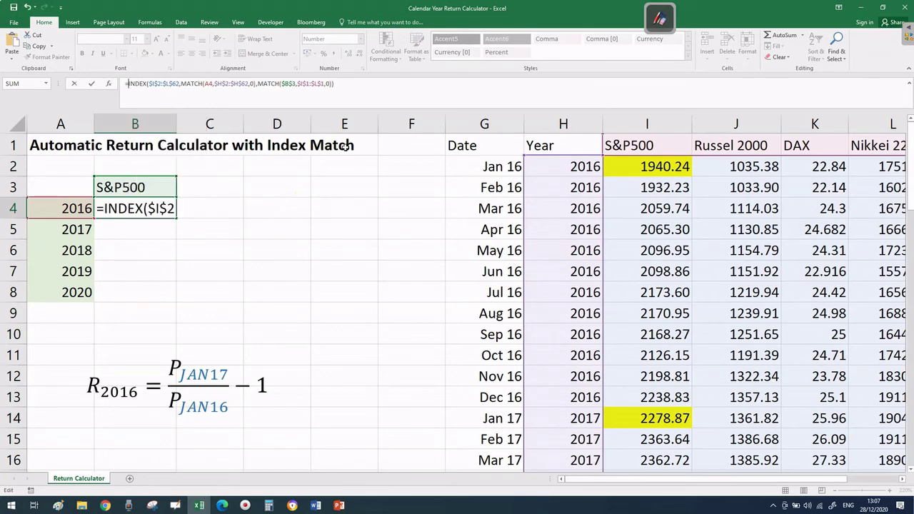
{"action": "type", "text": "OFFSET("}
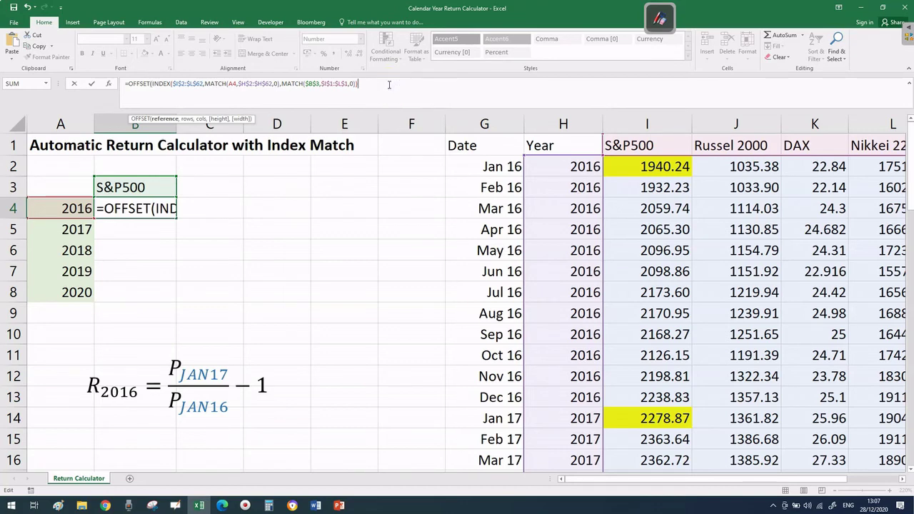
{"action": "type", "text": ","}
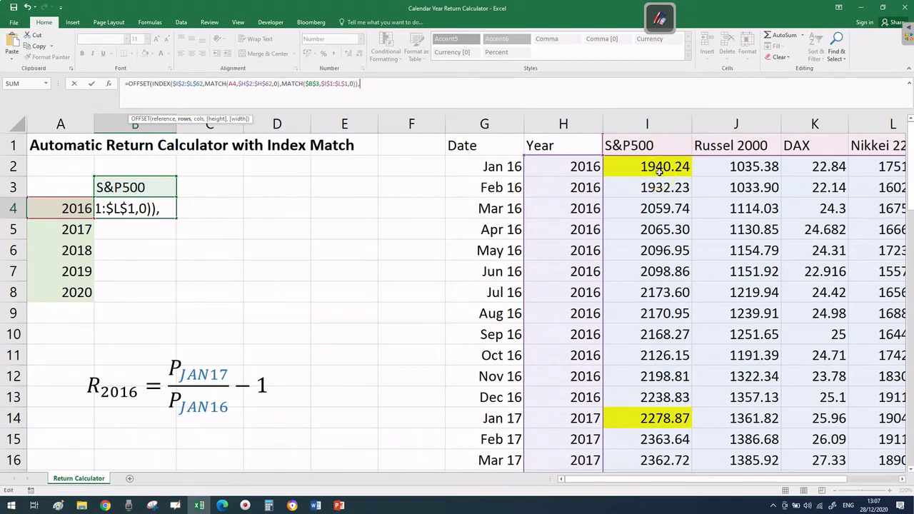
{"action": "left_click", "coordinate": [491, 95]}
{"action": "type", "text": "12,0"}
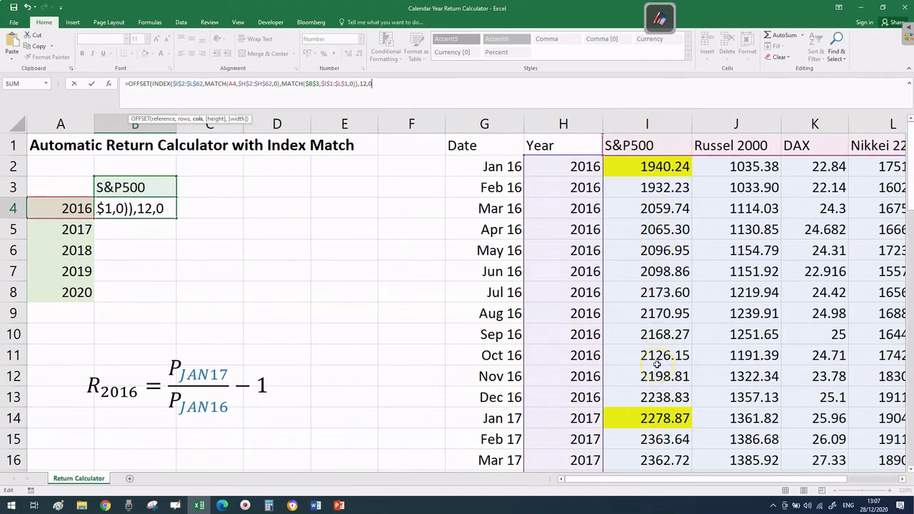
{"action": "type", "text": ",1,1"}
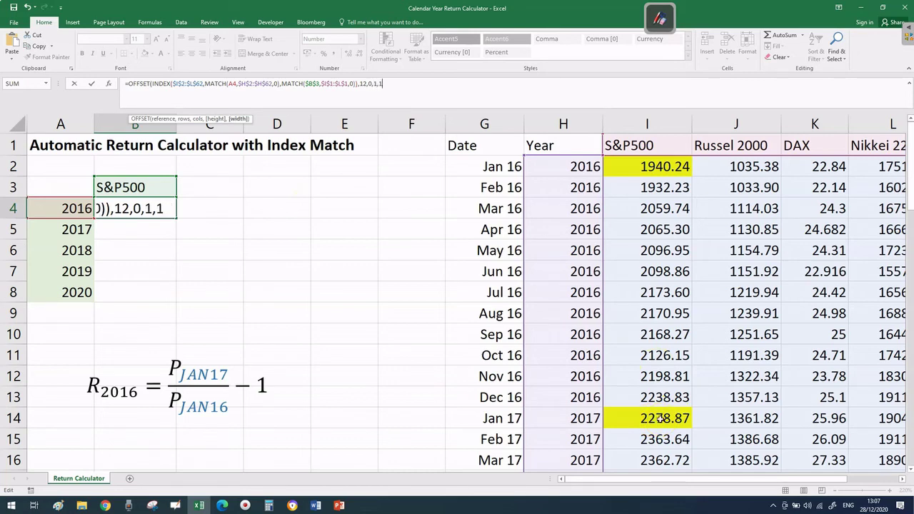
{"action": "type", "text": ")"}
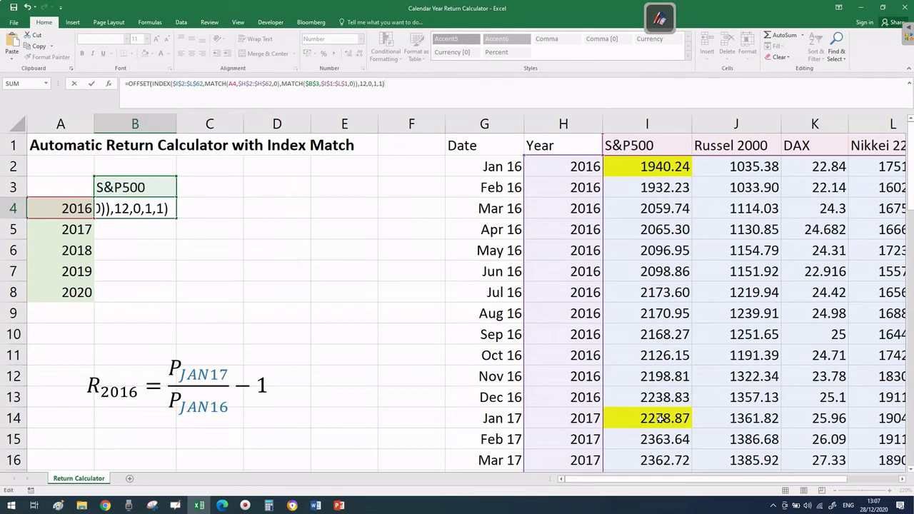
{"action": "key", "text": "Return"}
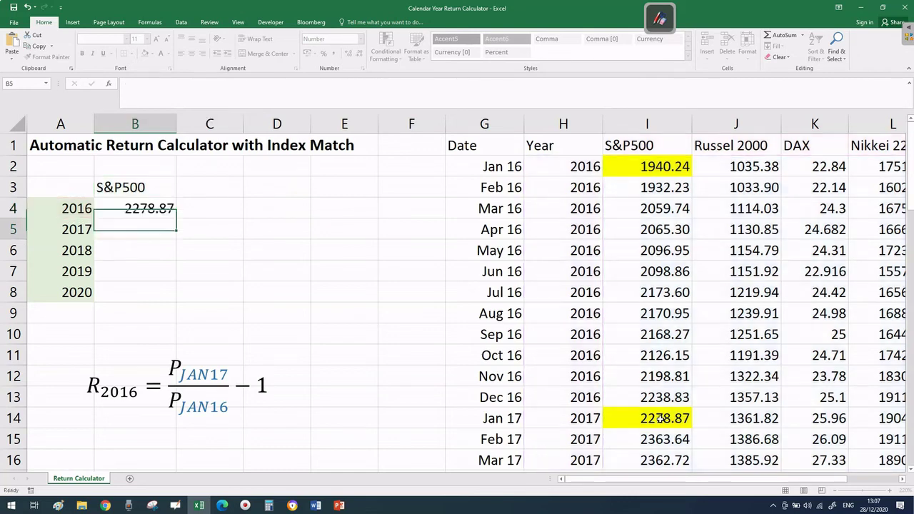
Step: Divide B4's Jan 17 OFFSET price by the pasted Jan 16 INDEX-MATCH lookup, minus 1, giving 0.17
{"action": "left_click", "coordinate": [663, 421]}
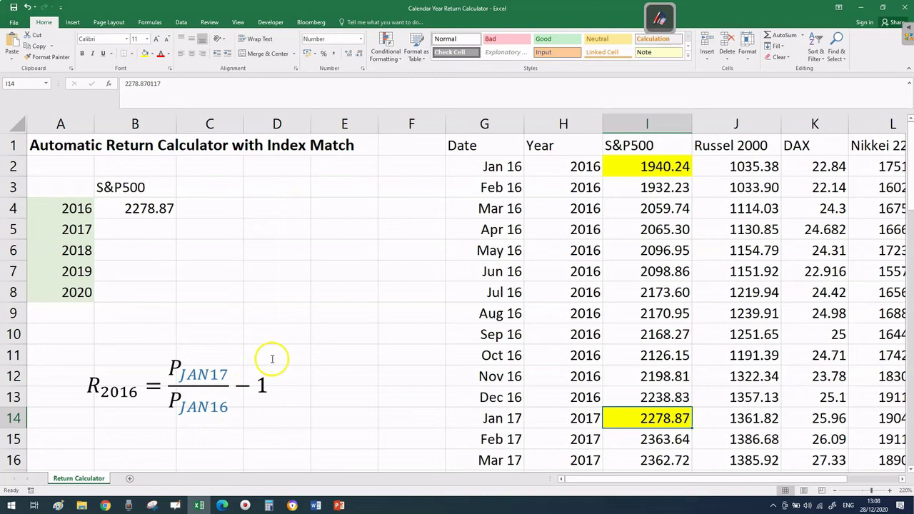
{"action": "left_click", "coordinate": [133, 208]}
{"action": "left_click", "coordinate": [412, 89]}
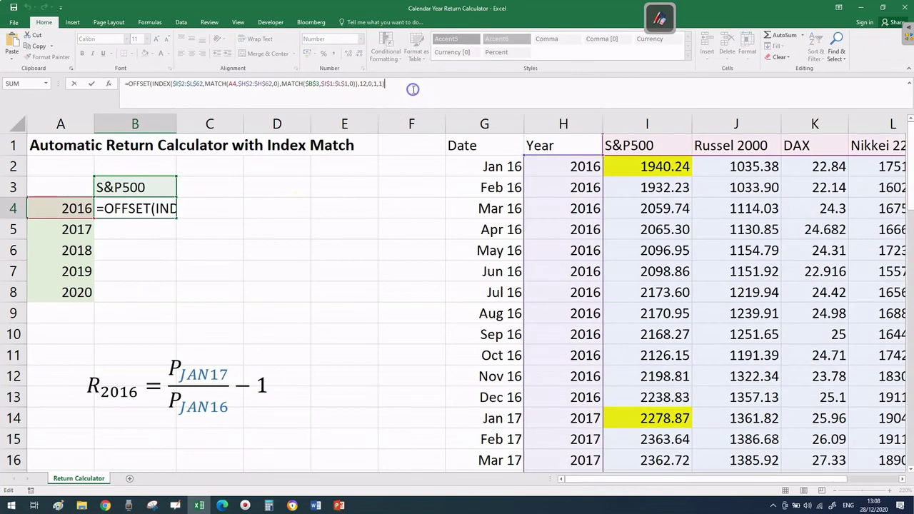
{"action": "type", "text": "/"}
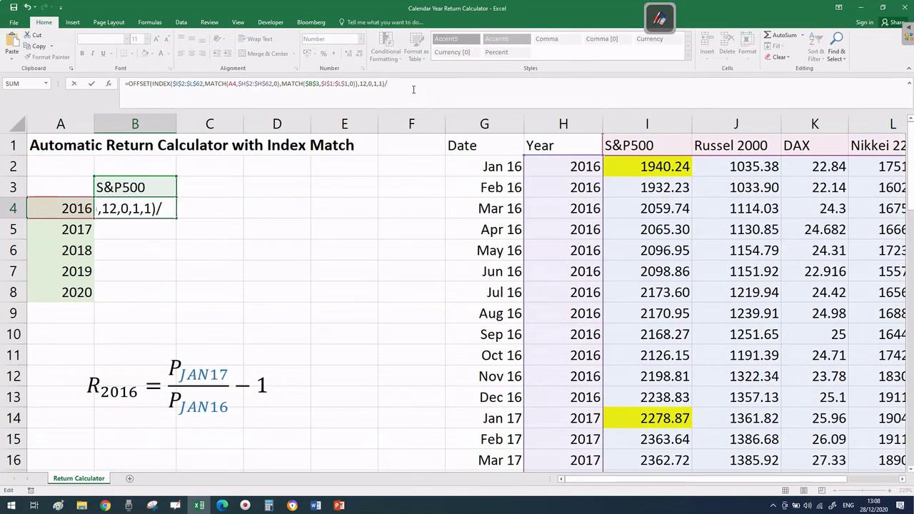
{"action": "key", "text": "ctrl+v"}
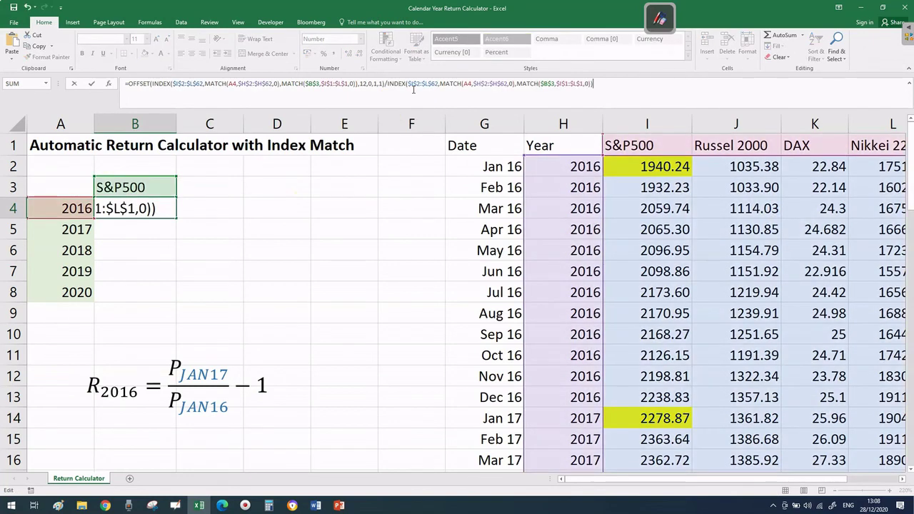
{"action": "type", "text": "-1"}
{"action": "key", "text": "Return"}
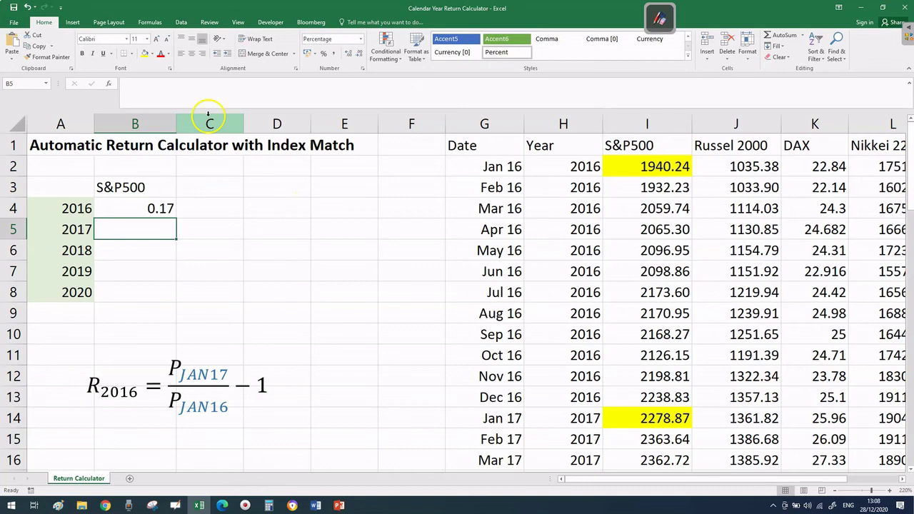
Step: Format B4 as a percentage with one decimal place, showing 17.5%
{"action": "left_click", "coordinate": [165, 208]}
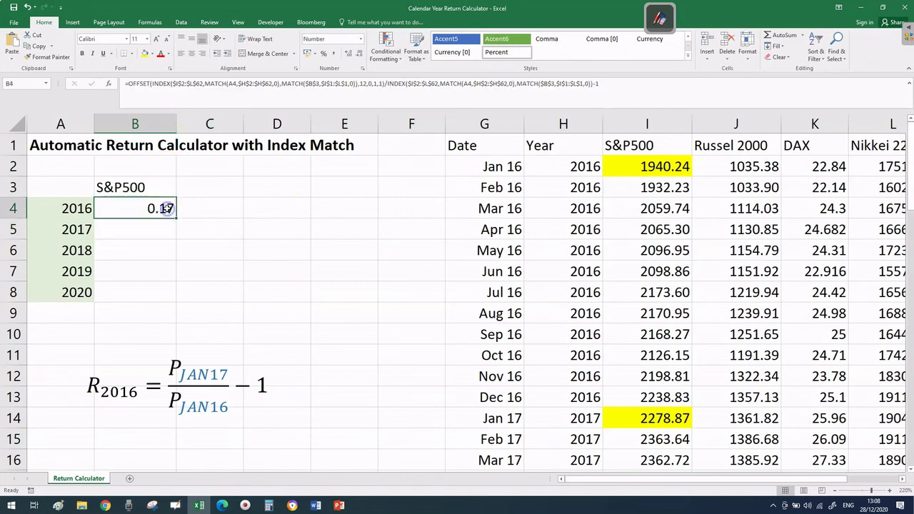
{"action": "left_click", "coordinate": [324, 55]}
{"action": "left_click", "coordinate": [351, 54]}
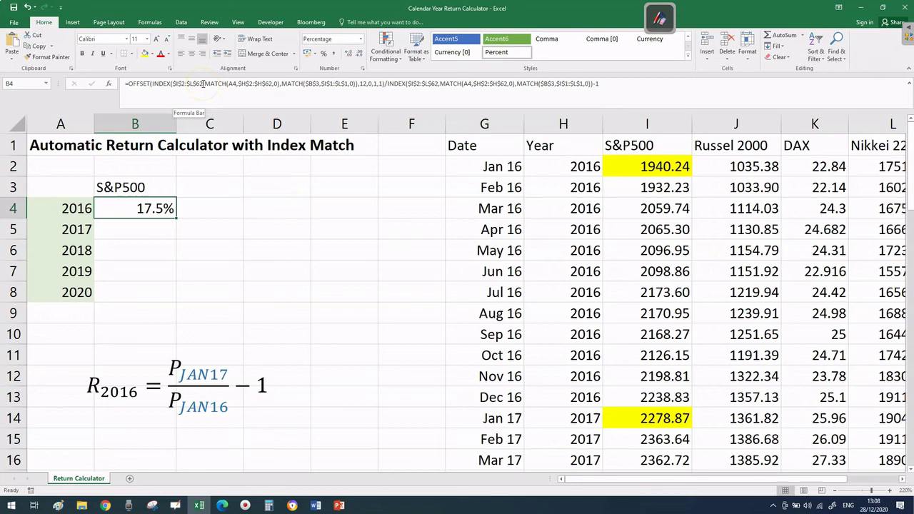
Step: Fill the return formula down to B8, giving 23.9%, -4.2%, 19.3% and 14.8%
{"action": "left_click", "coordinate": [255, 84]}
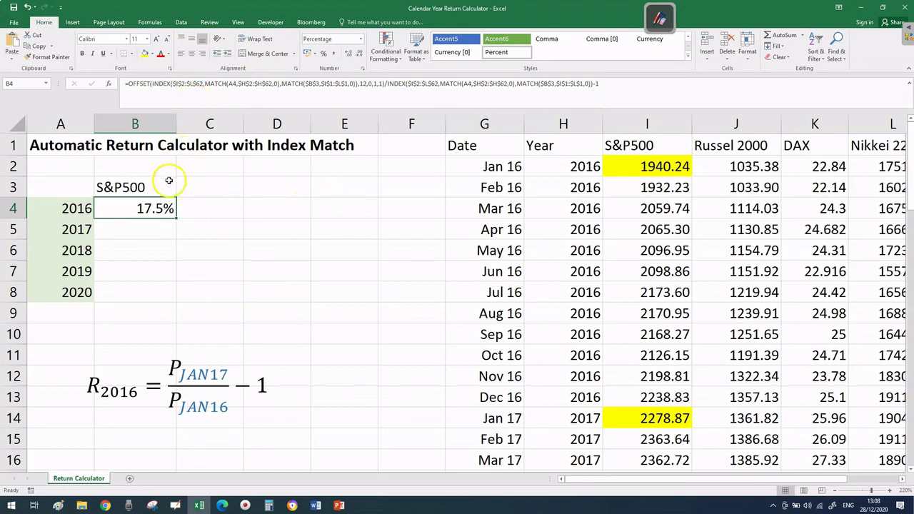
{"action": "left_click_drag", "start_coordinate": [176, 218], "coordinate": [173, 298]}
{"action": "left_click", "coordinate": [208, 259]}
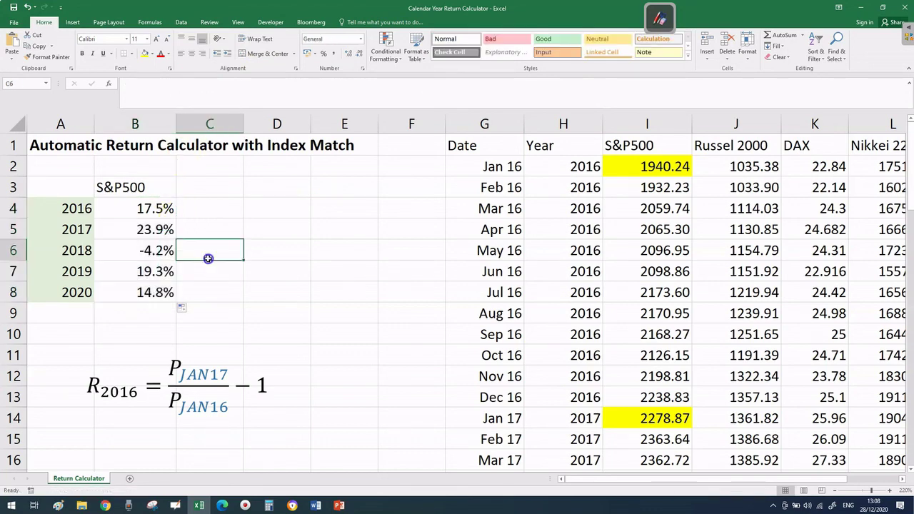
Step: Apply the orange Input cell style to the index cell B3
{"action": "left_click", "coordinate": [162, 185]}
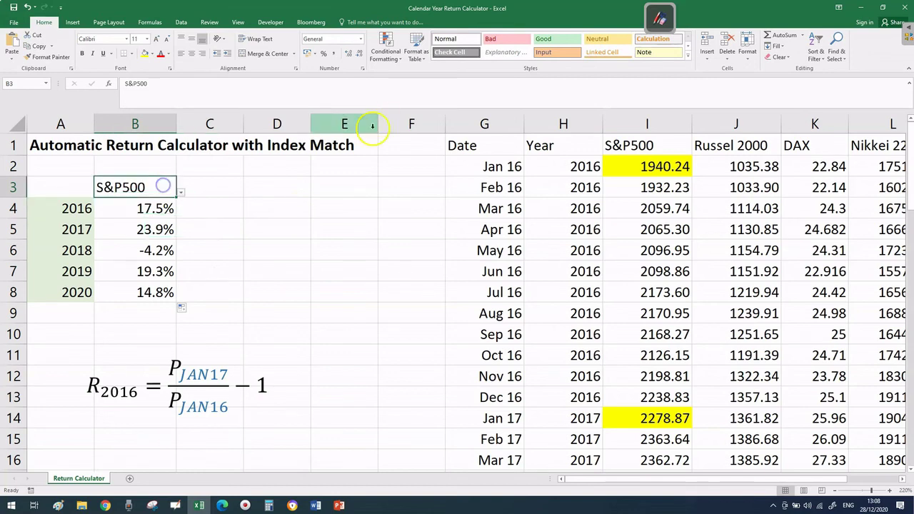
{"action": "left_click", "coordinate": [554, 52]}
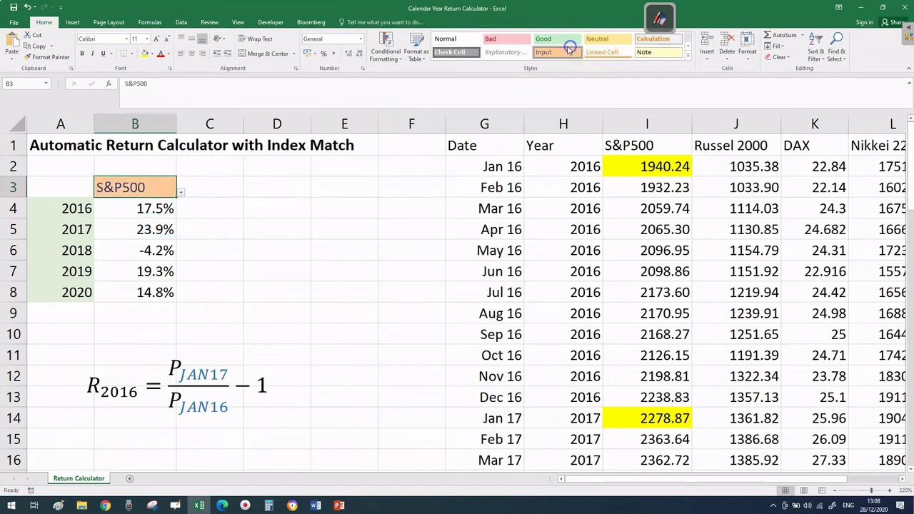
{"action": "left_click", "coordinate": [288, 233]}
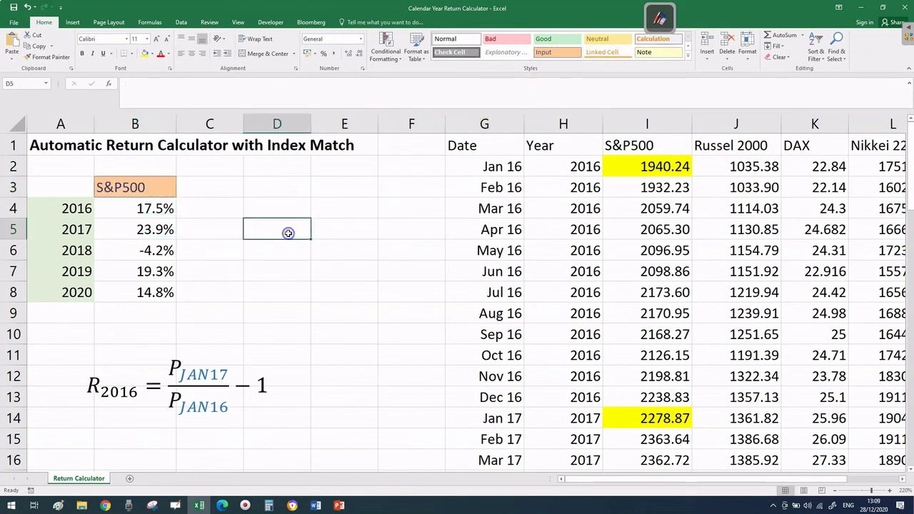
Step: Switch B3's index through Russel 2000 and DAX to Nikkei 225, giving returns 8.7% to 14.9%
{"action": "left_click", "coordinate": [174, 187]}
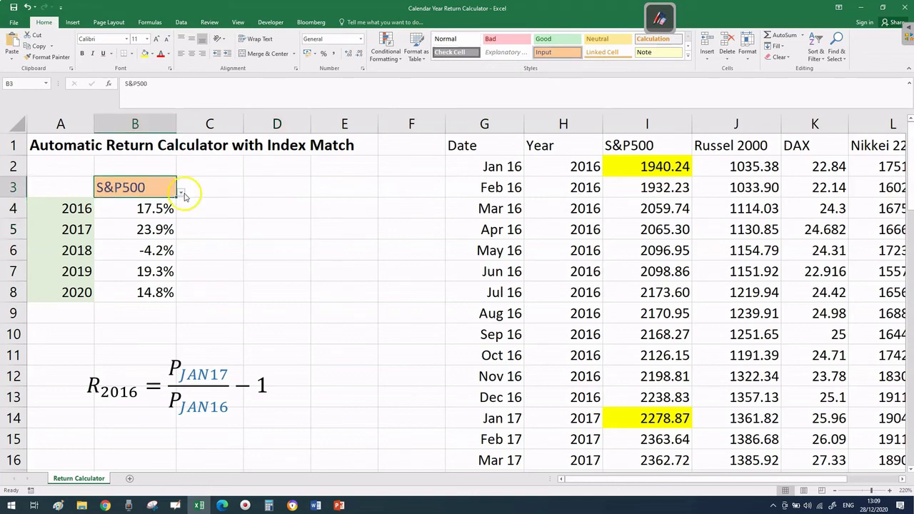
{"action": "left_click", "coordinate": [182, 192]}
{"action": "left_click", "coordinate": [163, 216]}
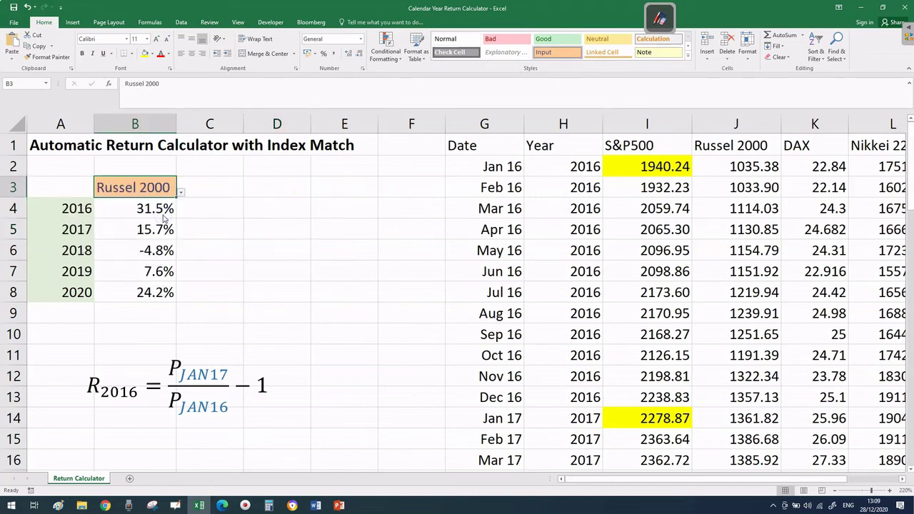
{"action": "left_click", "coordinate": [181, 192]}
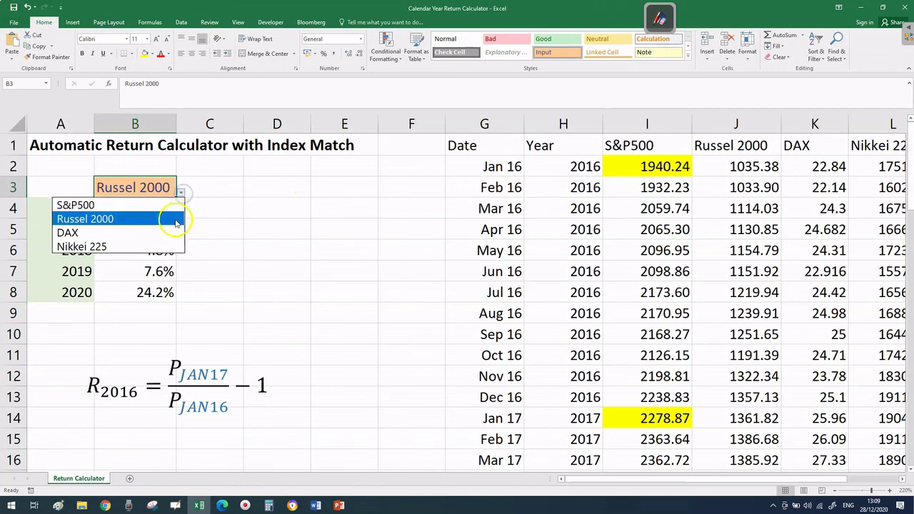
{"action": "left_click", "coordinate": [172, 231]}
{"action": "left_click", "coordinate": [181, 192]}
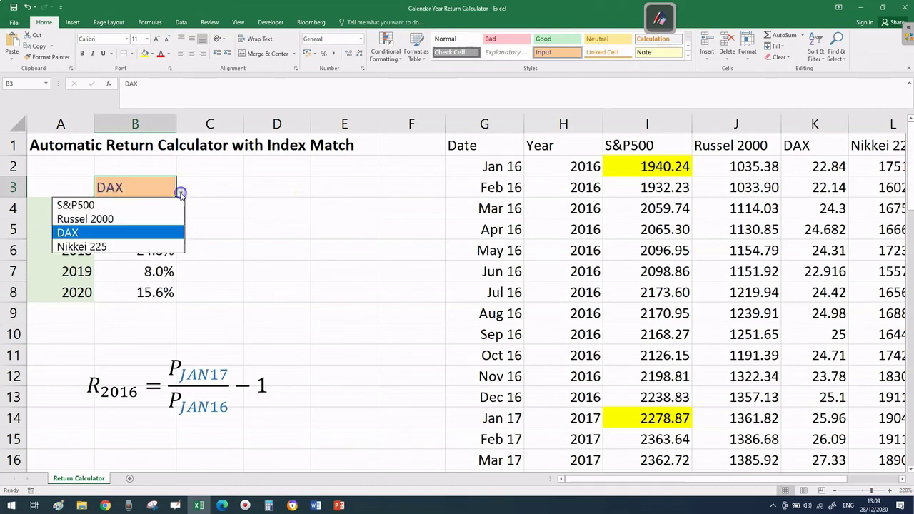
{"action": "left_click", "coordinate": [171, 245]}
{"action": "left_click", "coordinate": [236, 215]}
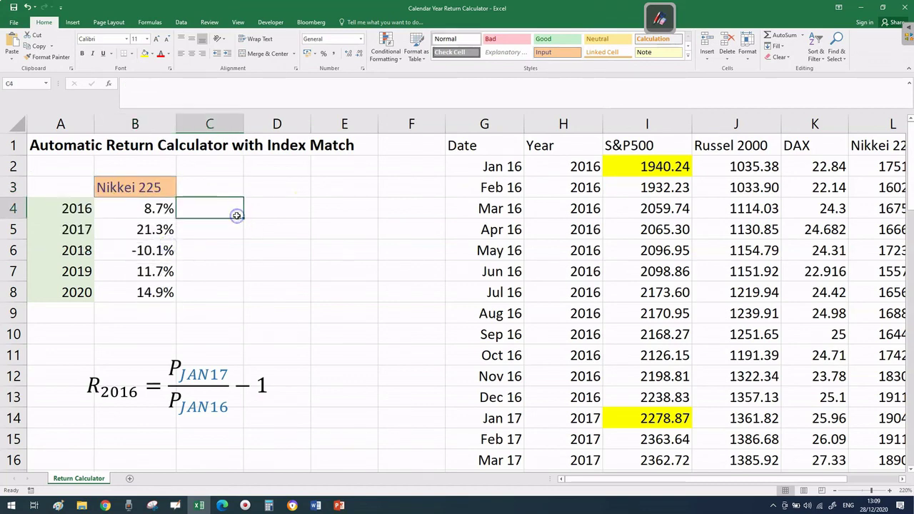